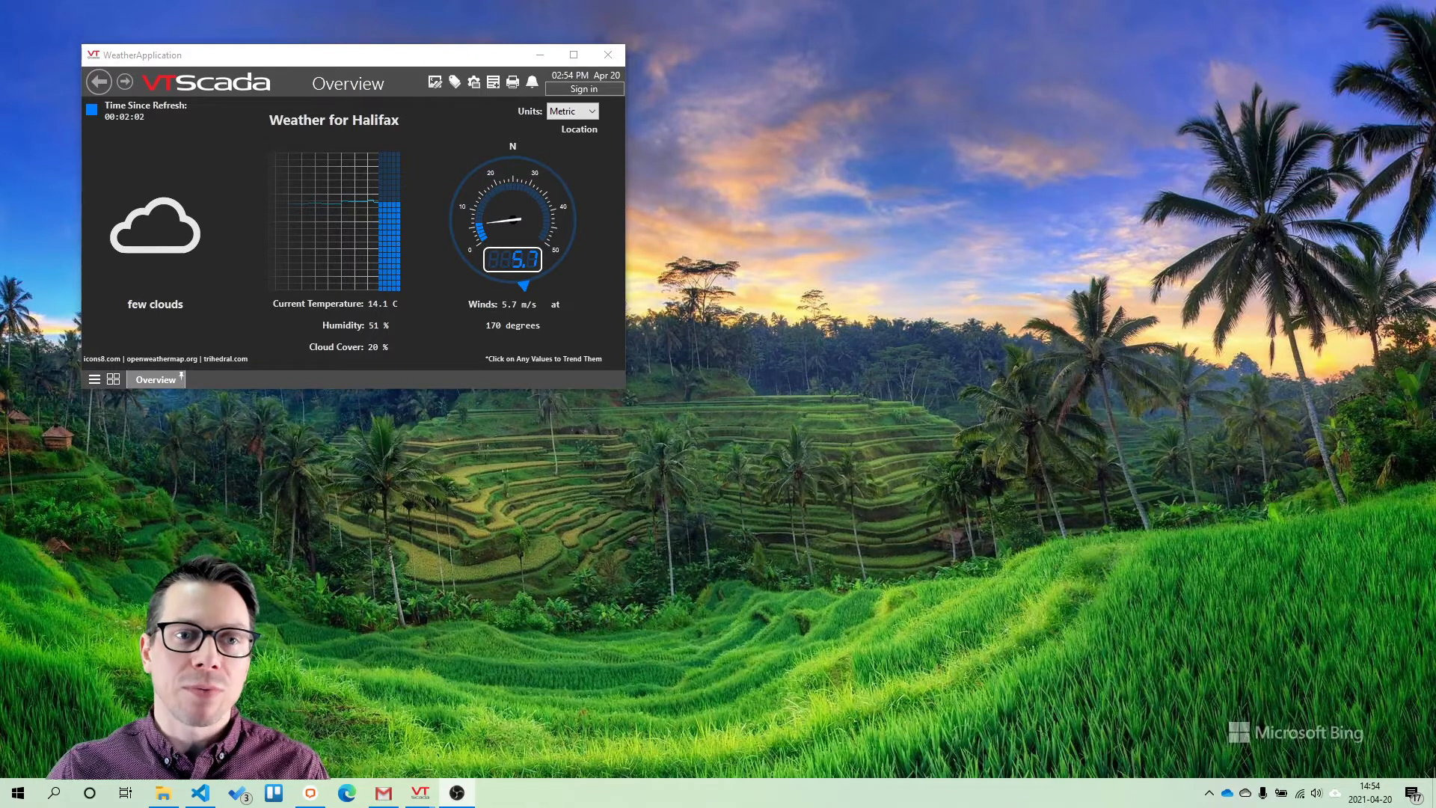
Create a new WorkStation Driver tag under SystemStats and name it RDSXPS
left_click(455, 83)
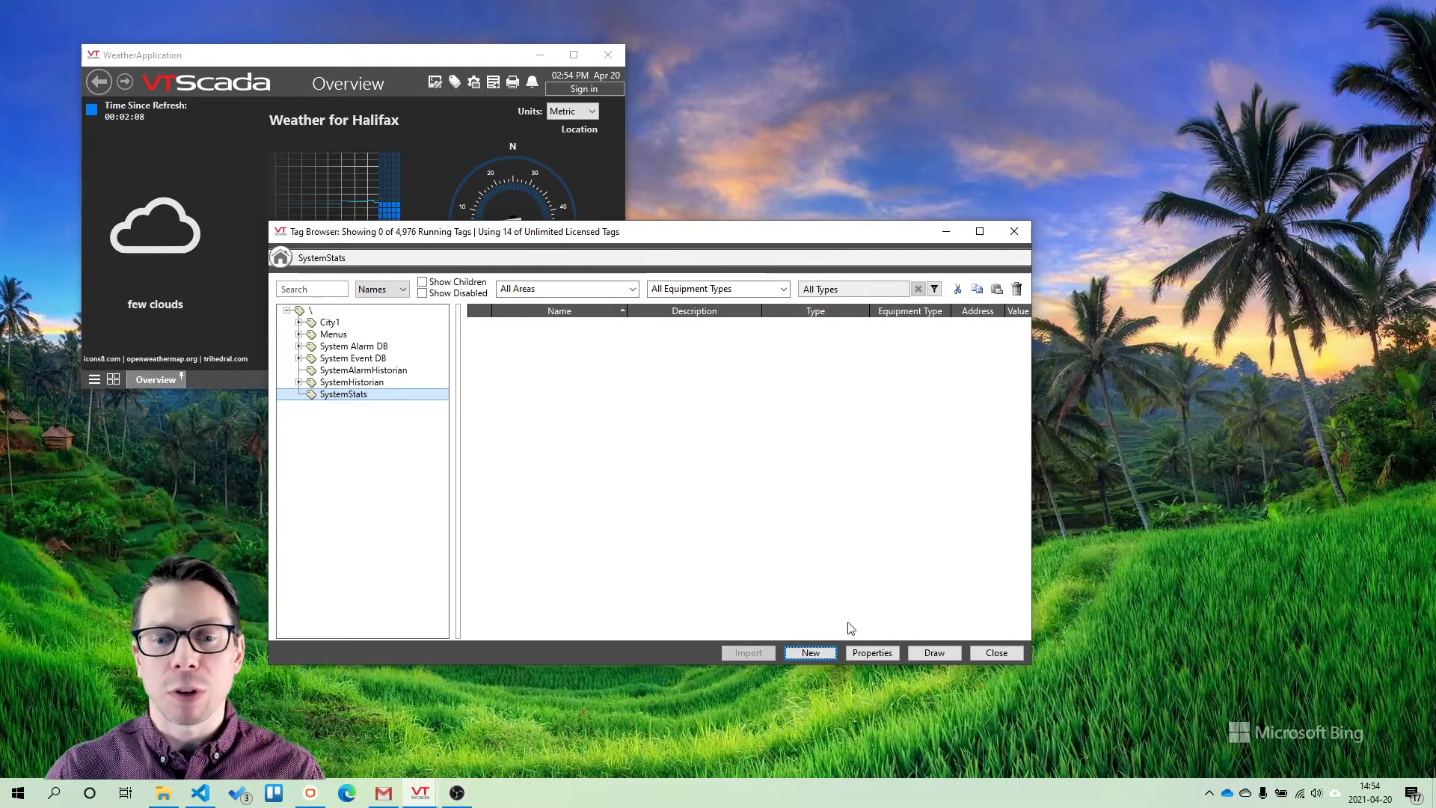
left_click(822, 654)
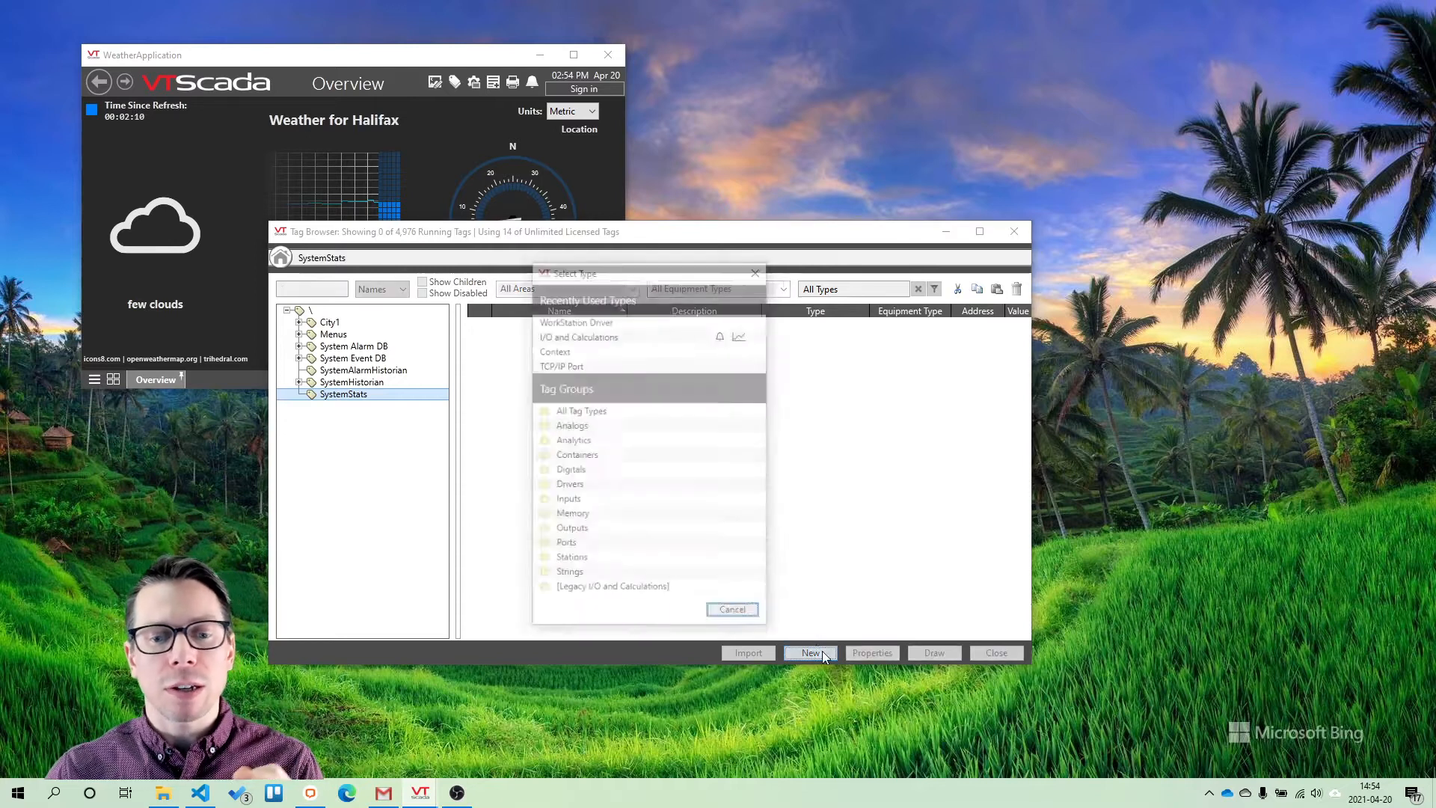
left_click(591, 483)
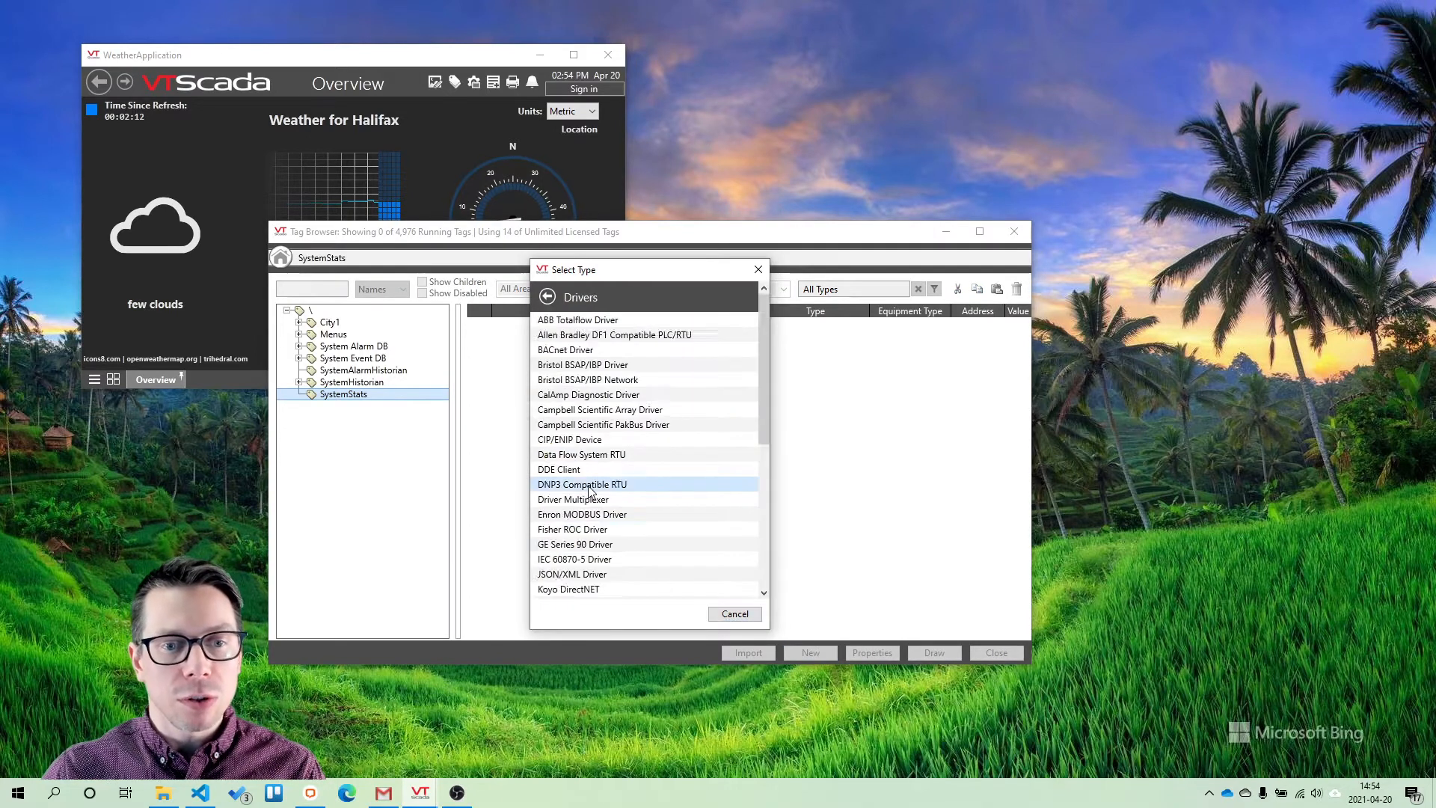
scroll(591, 492, "down", 6)
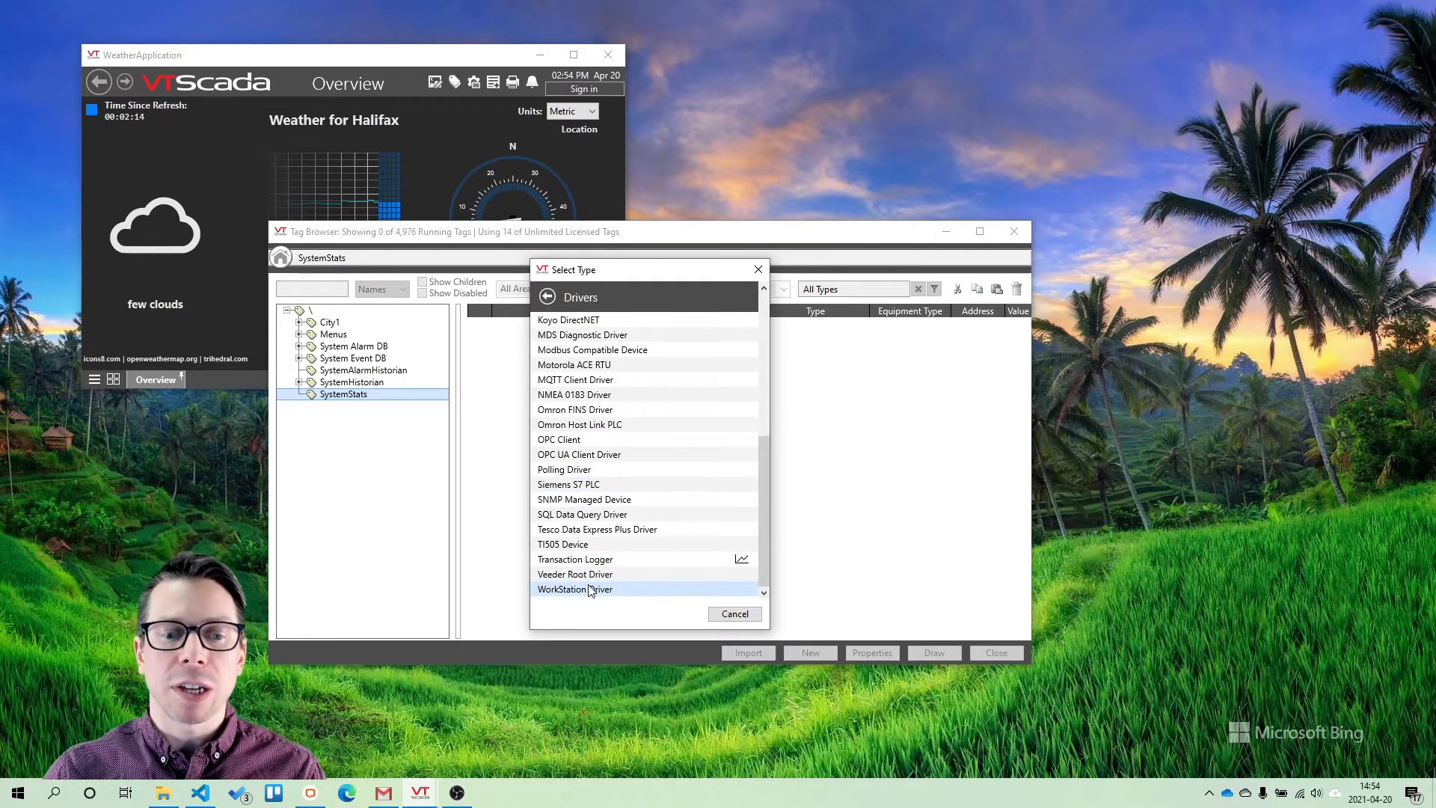
left_click(575, 590)
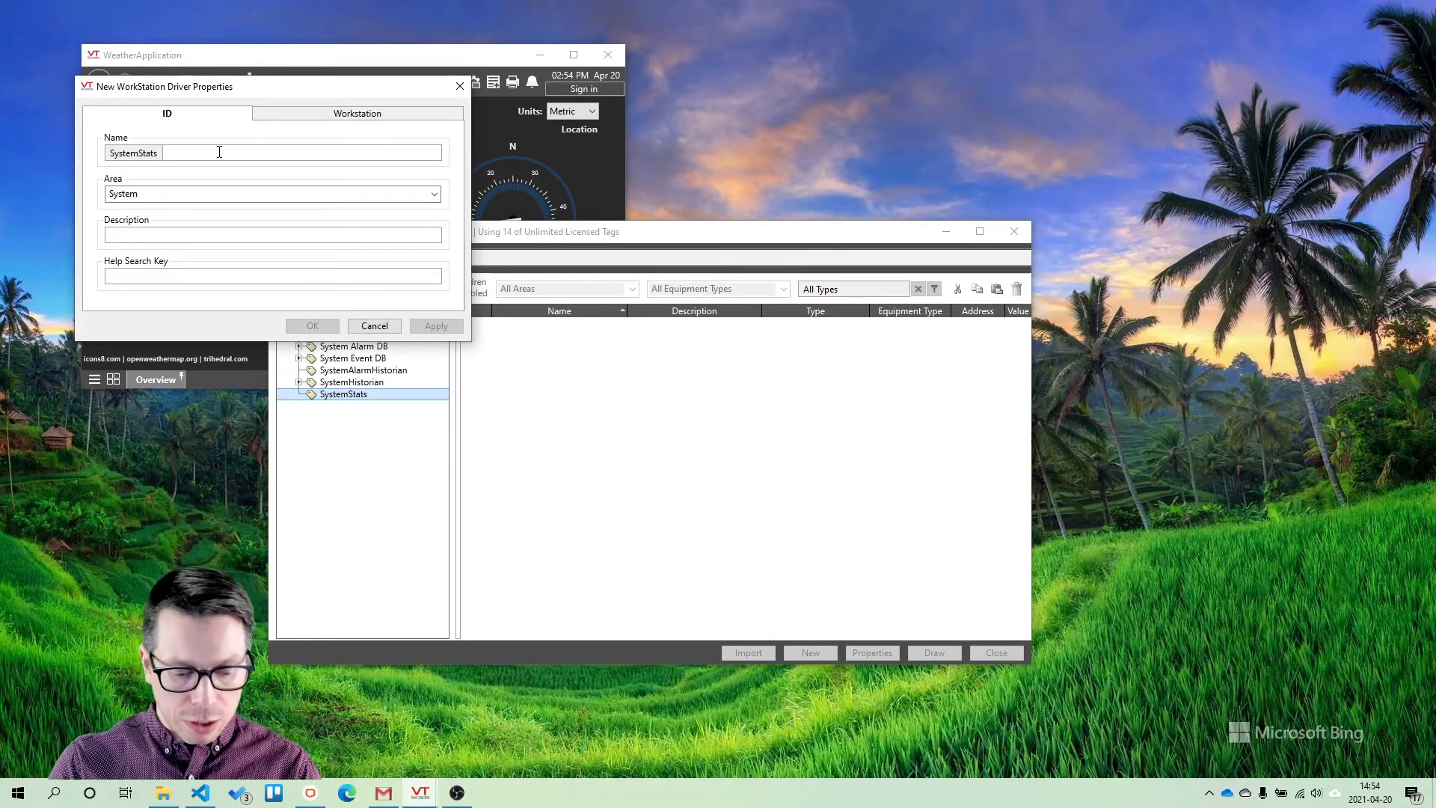
type("RDSXPS")
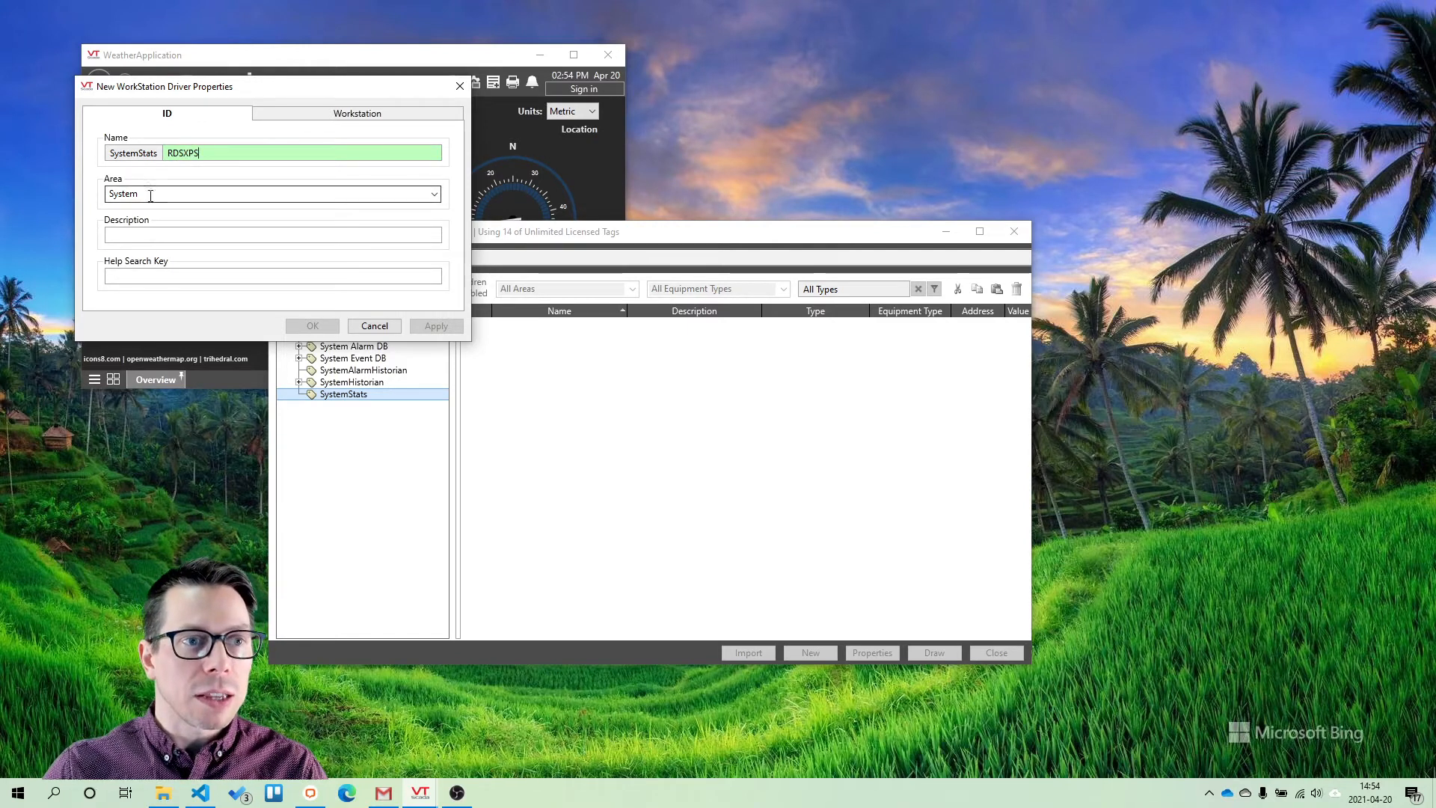
Set the driver's workstation name to RDSXPS and apply the properties
left_click(326, 113)
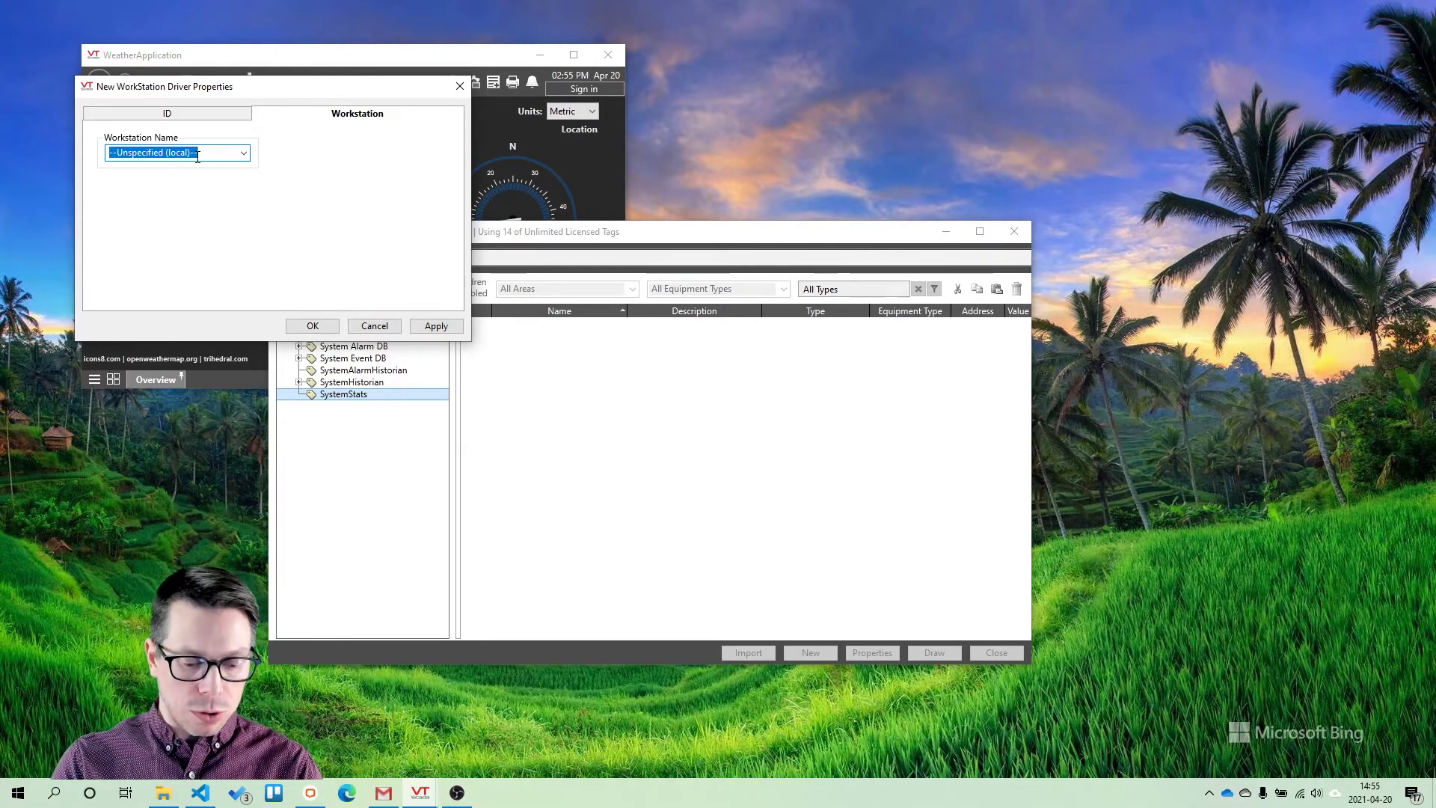
type("RDSXPS")
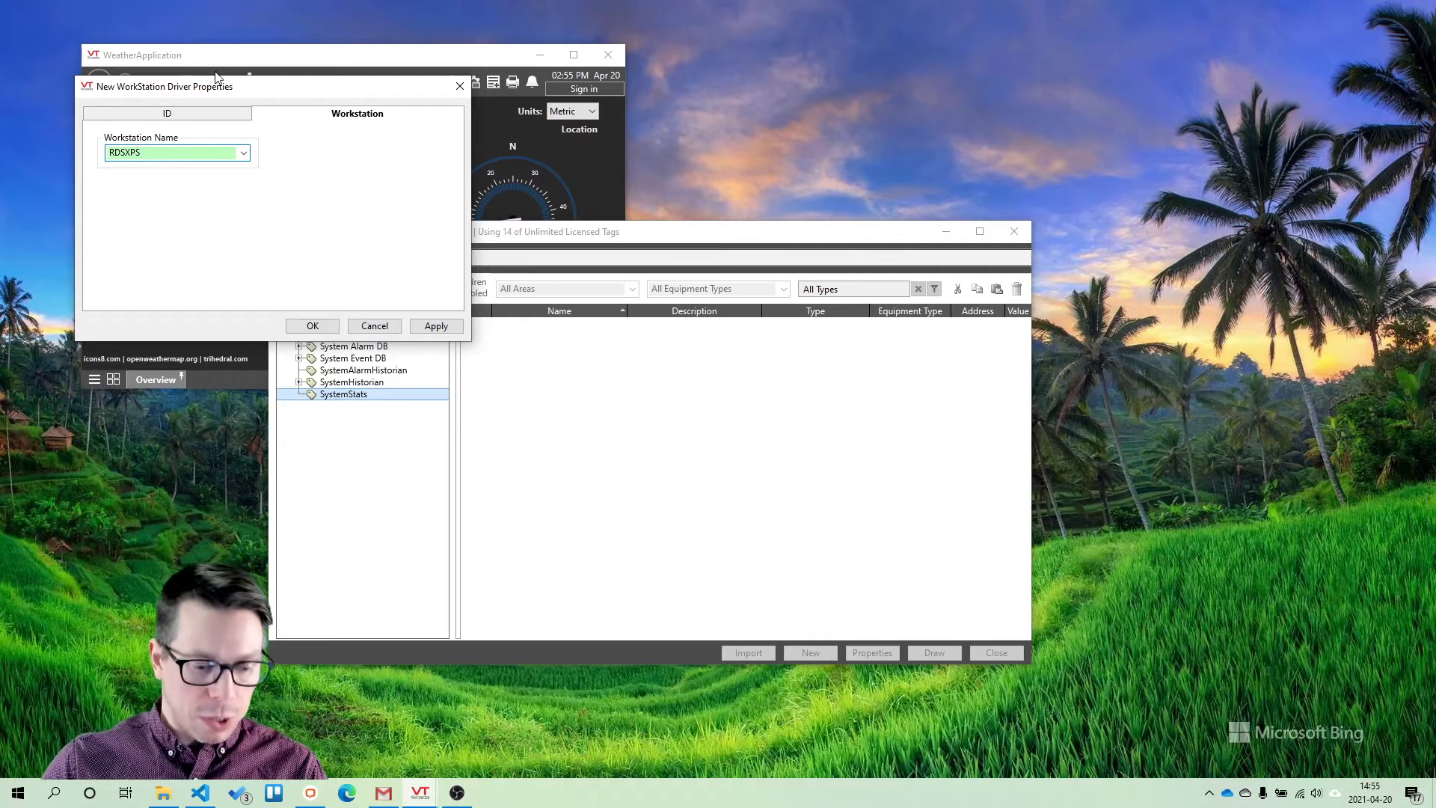
left_click(436, 326)
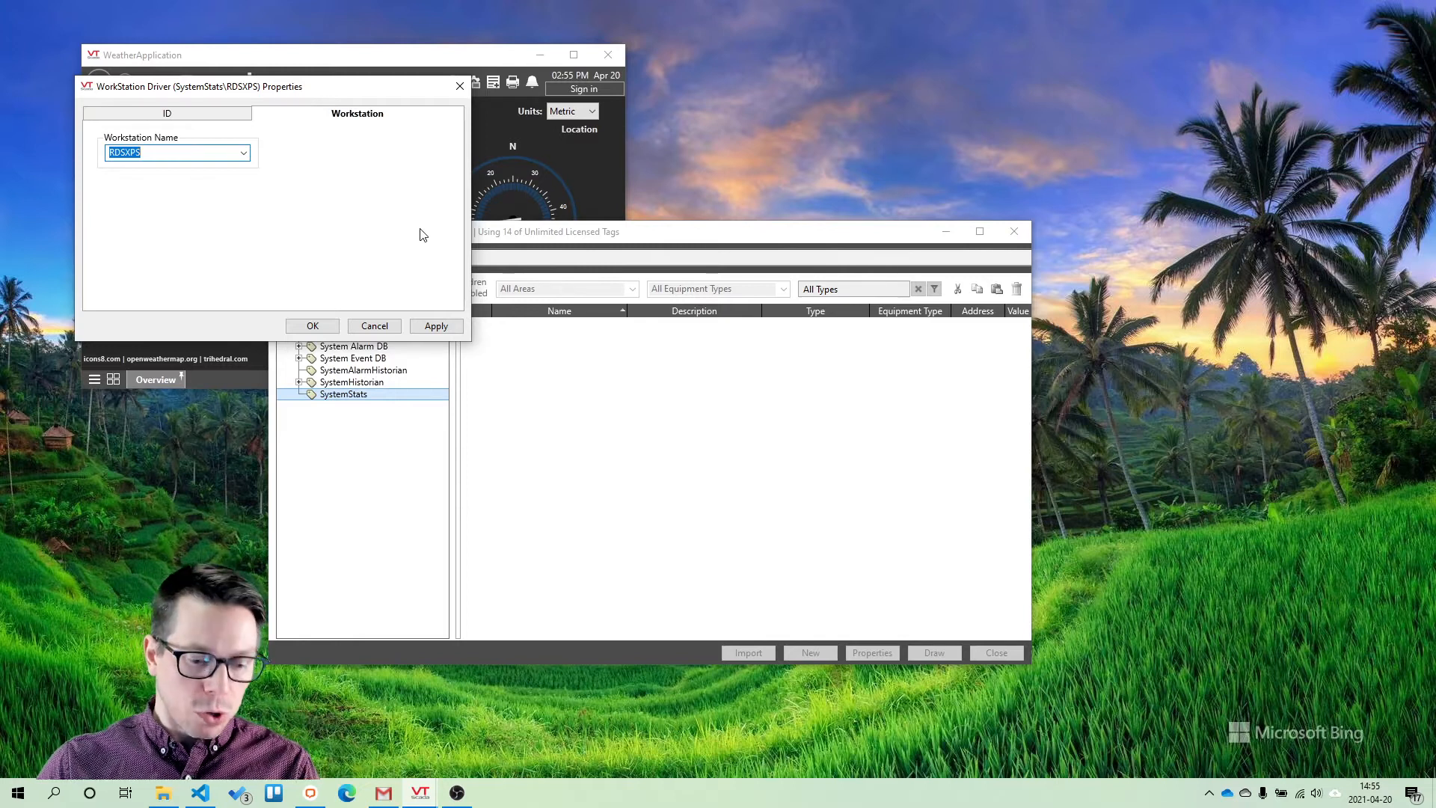
Look up Workstation Status Driver I/O Addressing in the help and copy the FreeDiskSpace address value
key("F1")
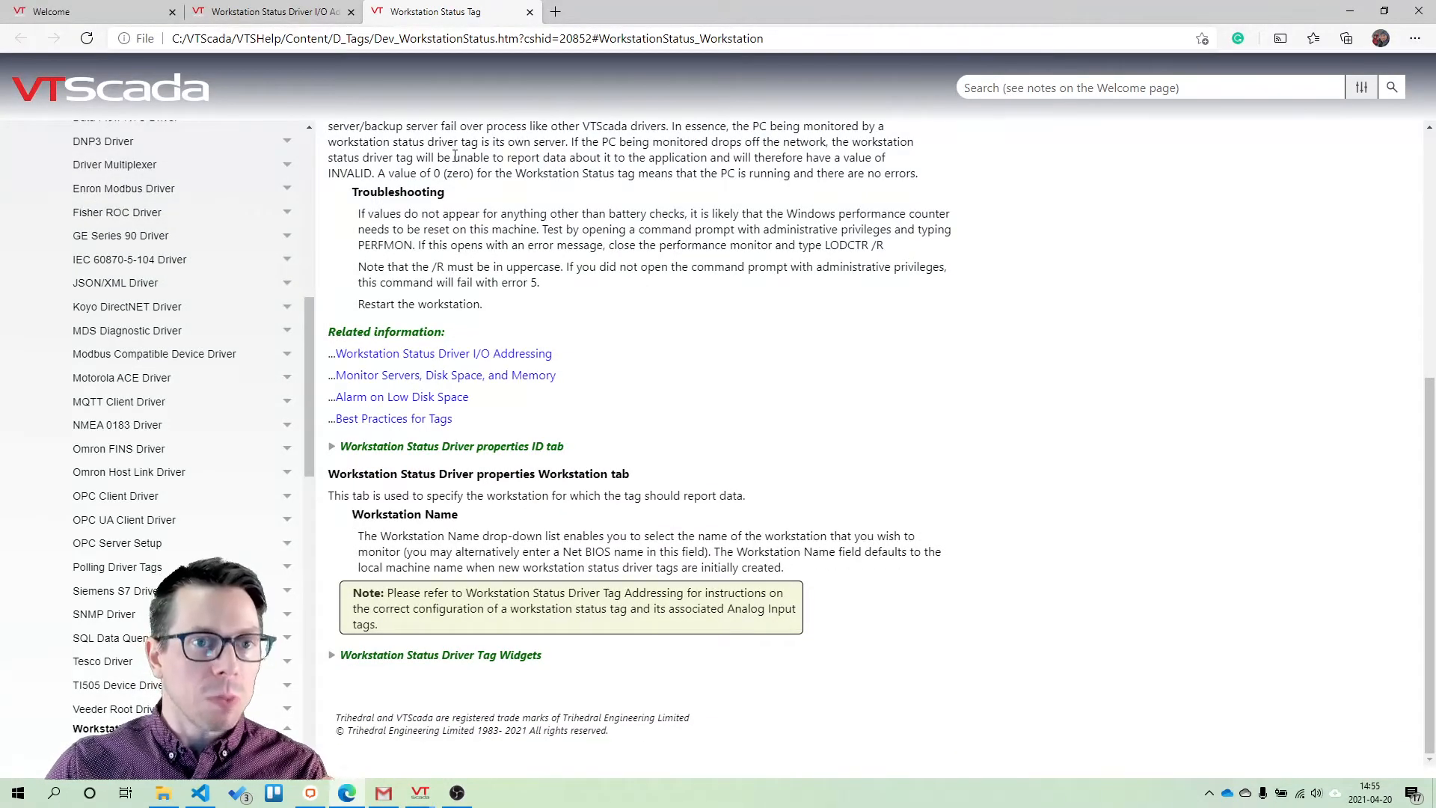
scroll(454, 156, "up", 6)
scroll(453, 203, "down", 5)
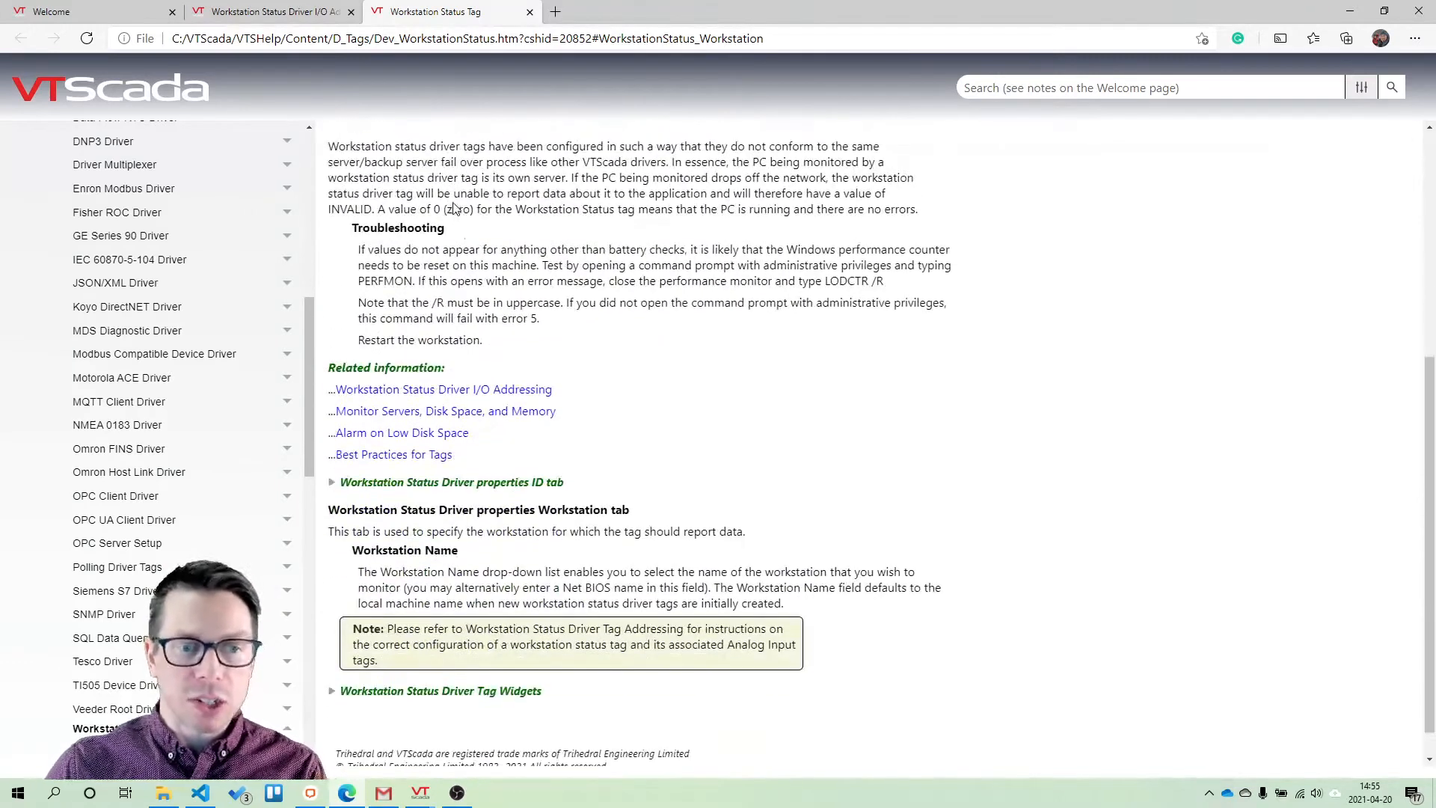
left_click(425, 392)
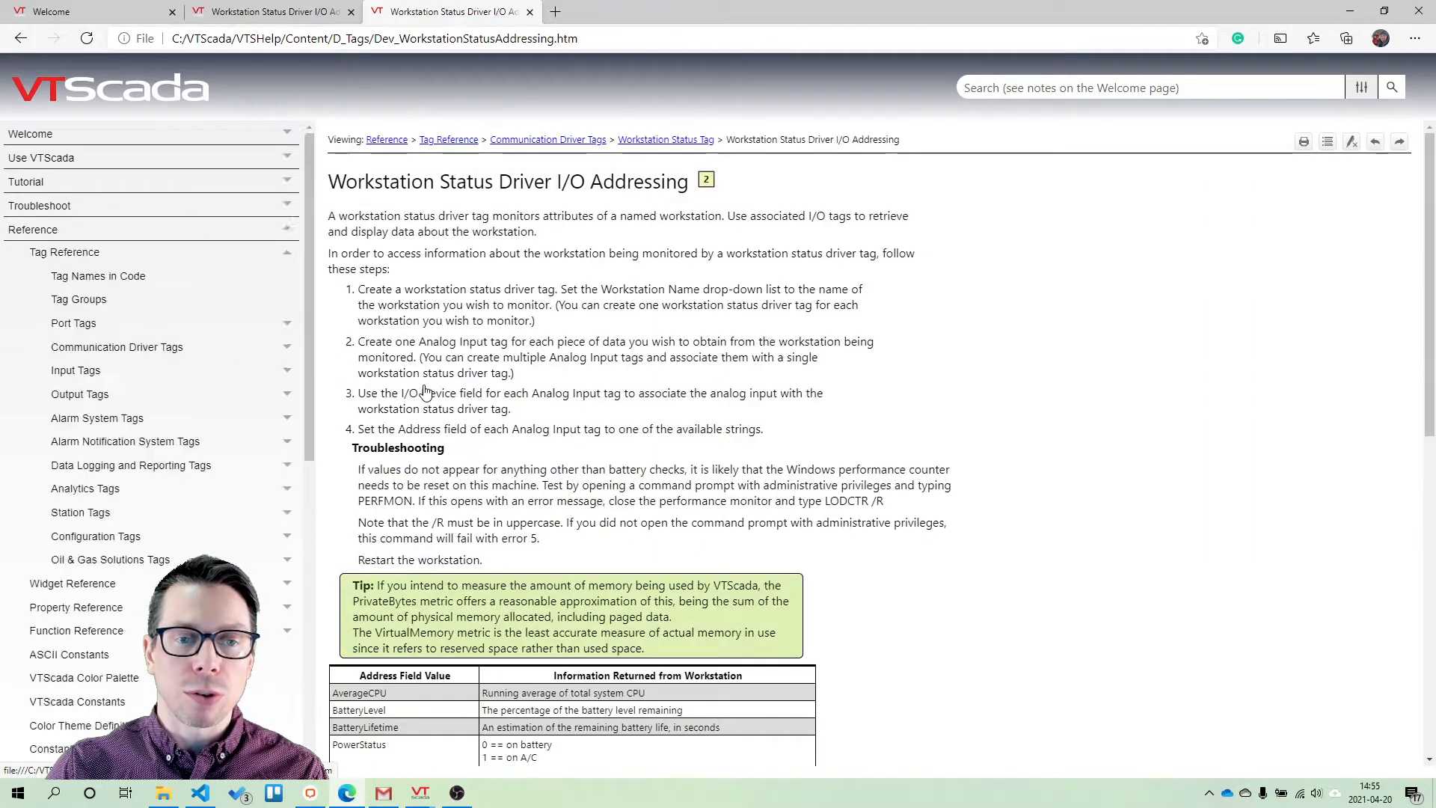
scroll(425, 392, "down", 8)
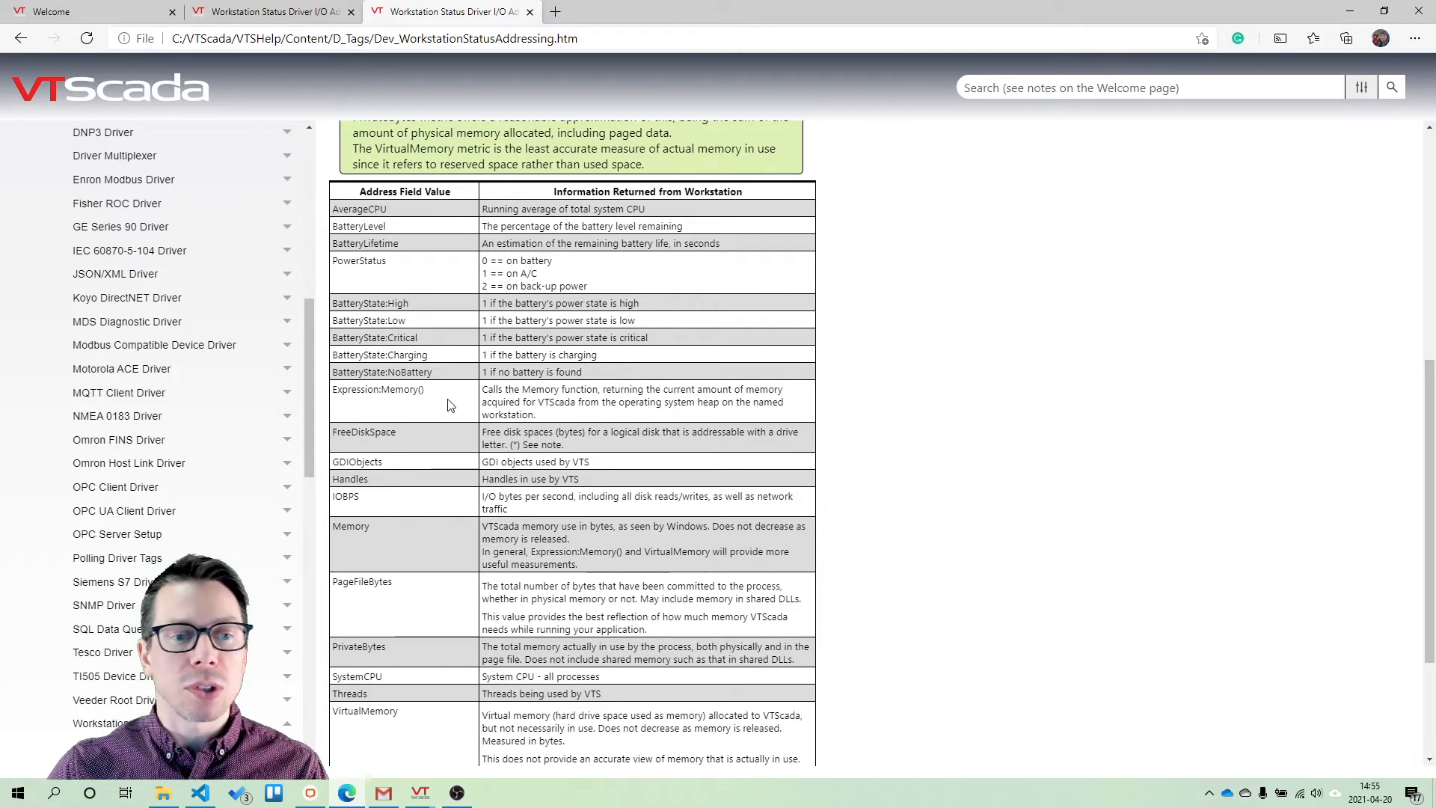
left_click_drag(395, 431, 333, 440)
key("ctrl+c")
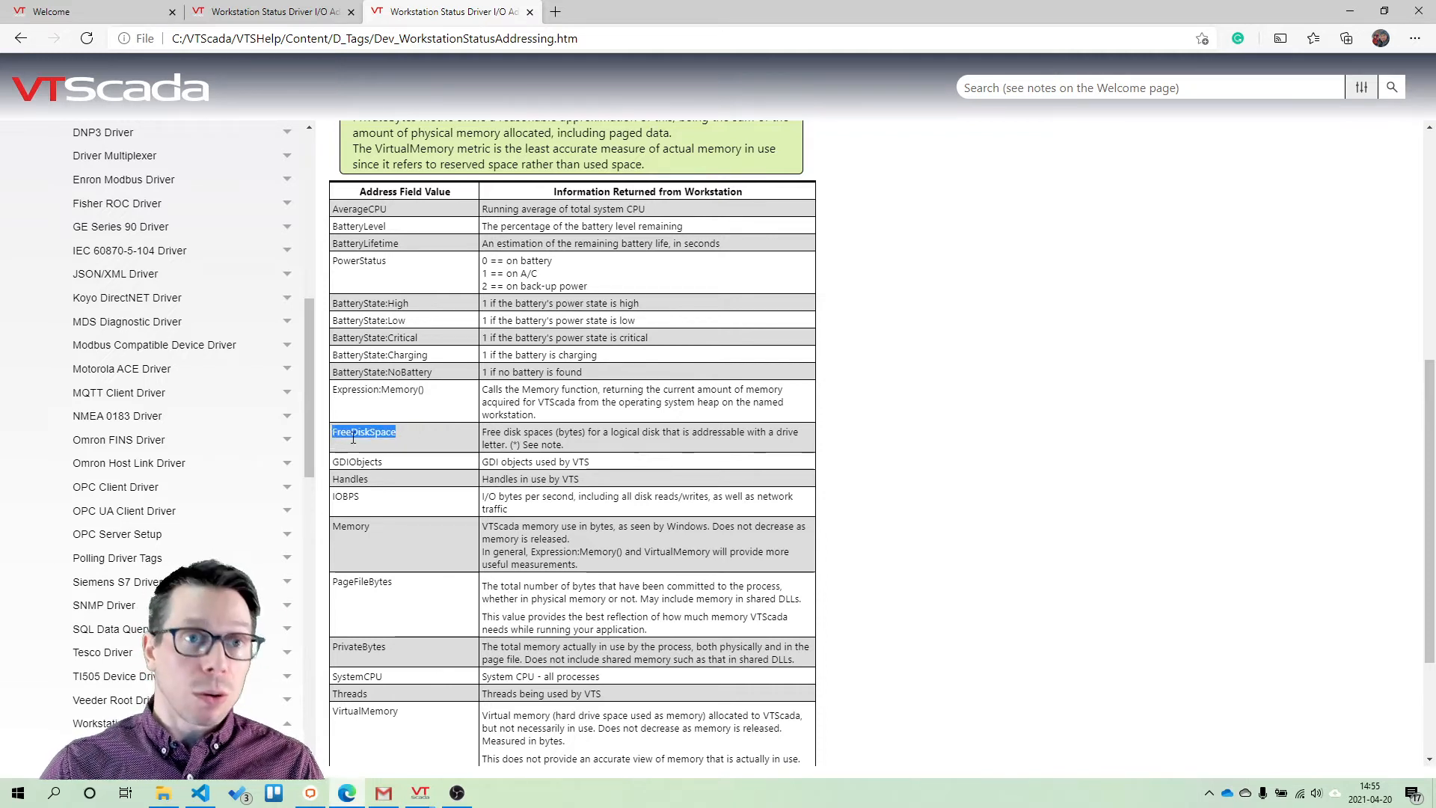
left_click(1350, 11)
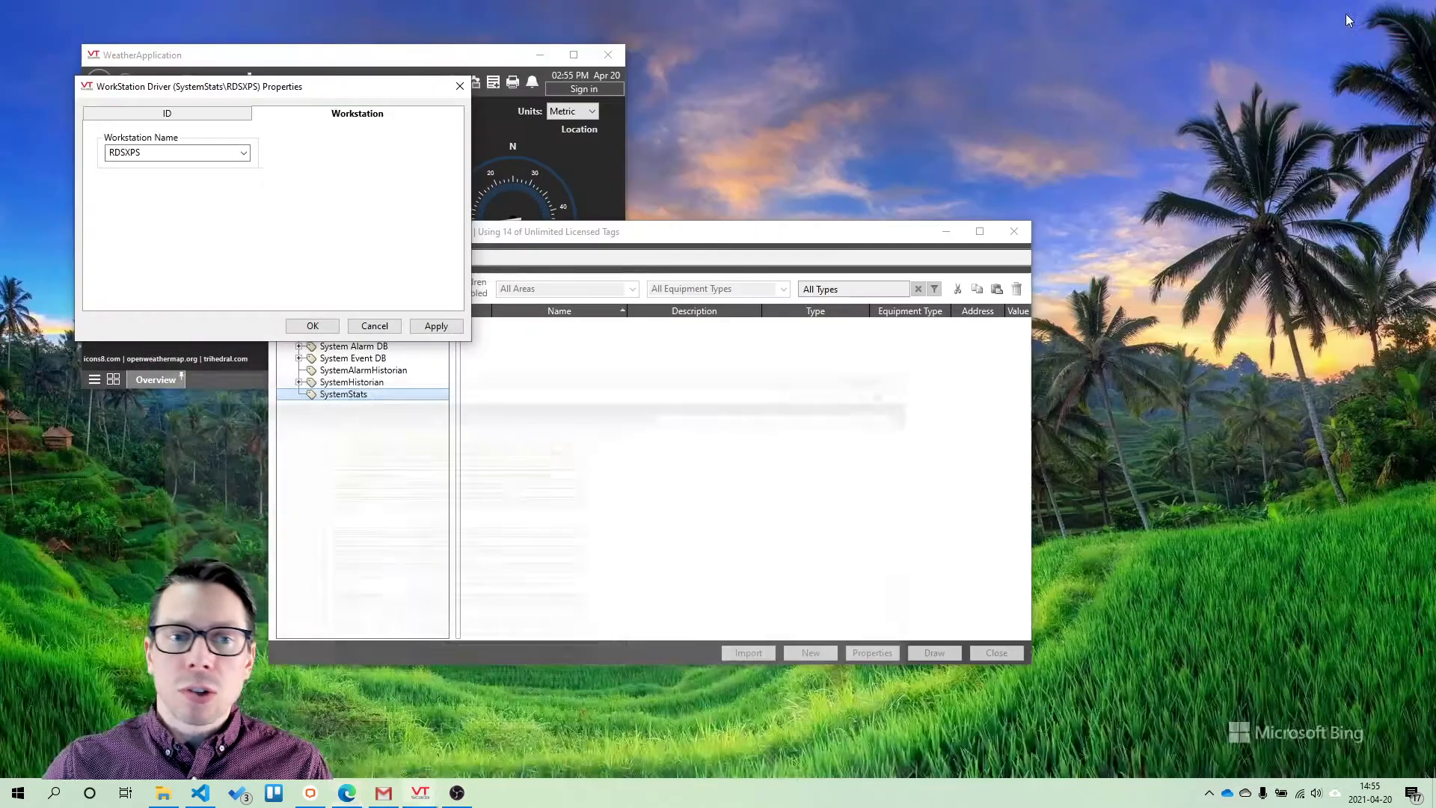
Finish the driver's properties and add a child I/O and Calculations tag named FreeDiskSpace under RDSXPS
left_click(330, 326)
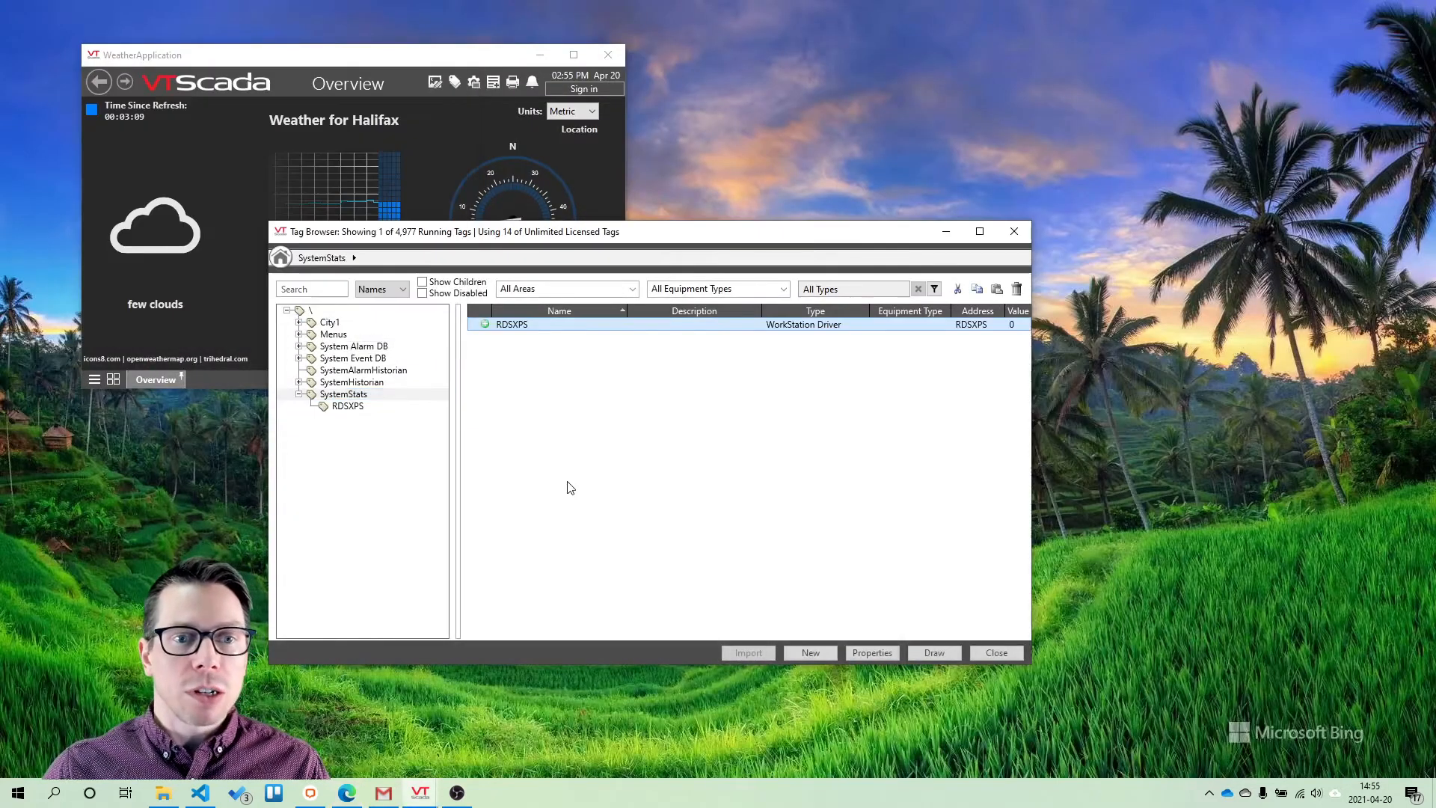
right_click(543, 331)
left_click(585, 438)
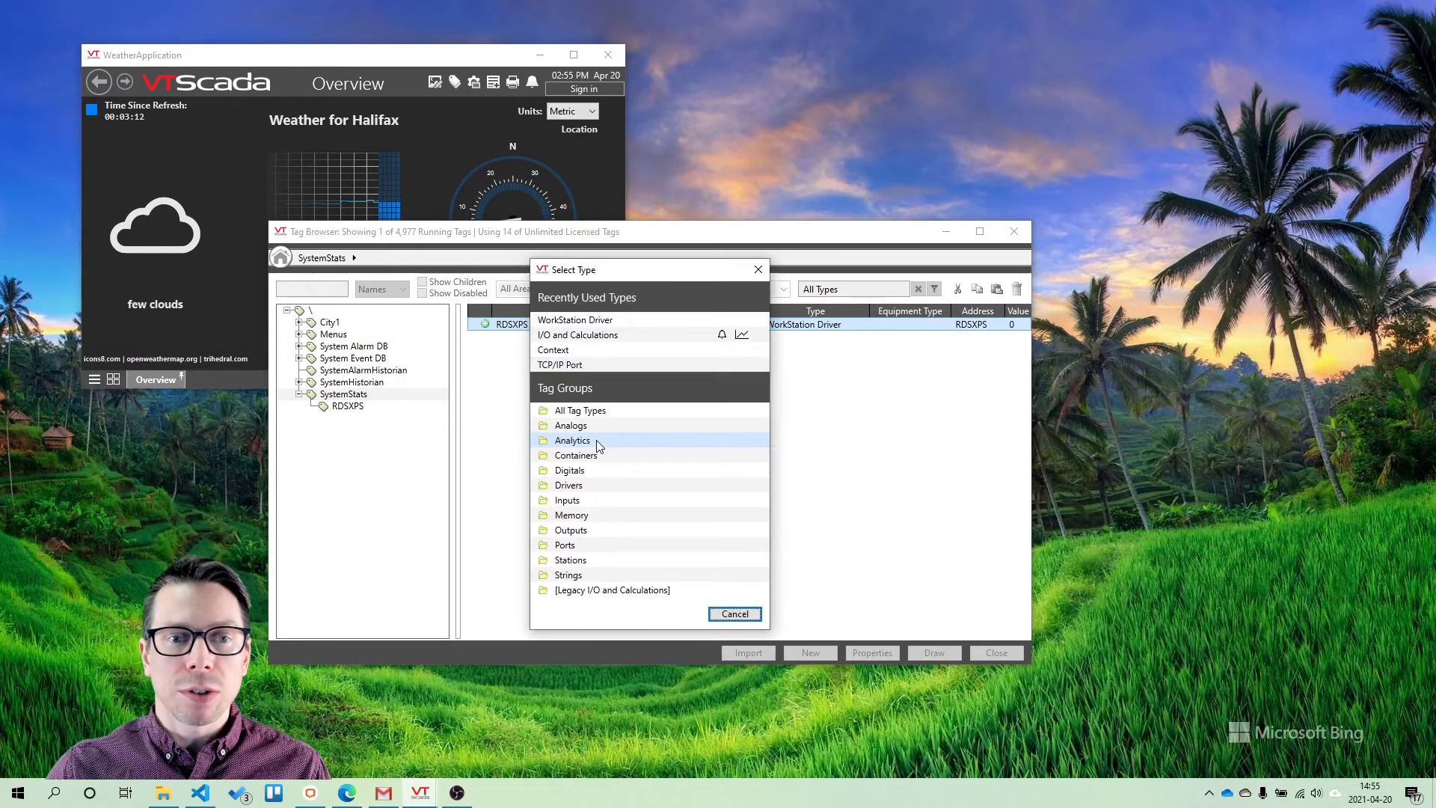
left_click(600, 336)
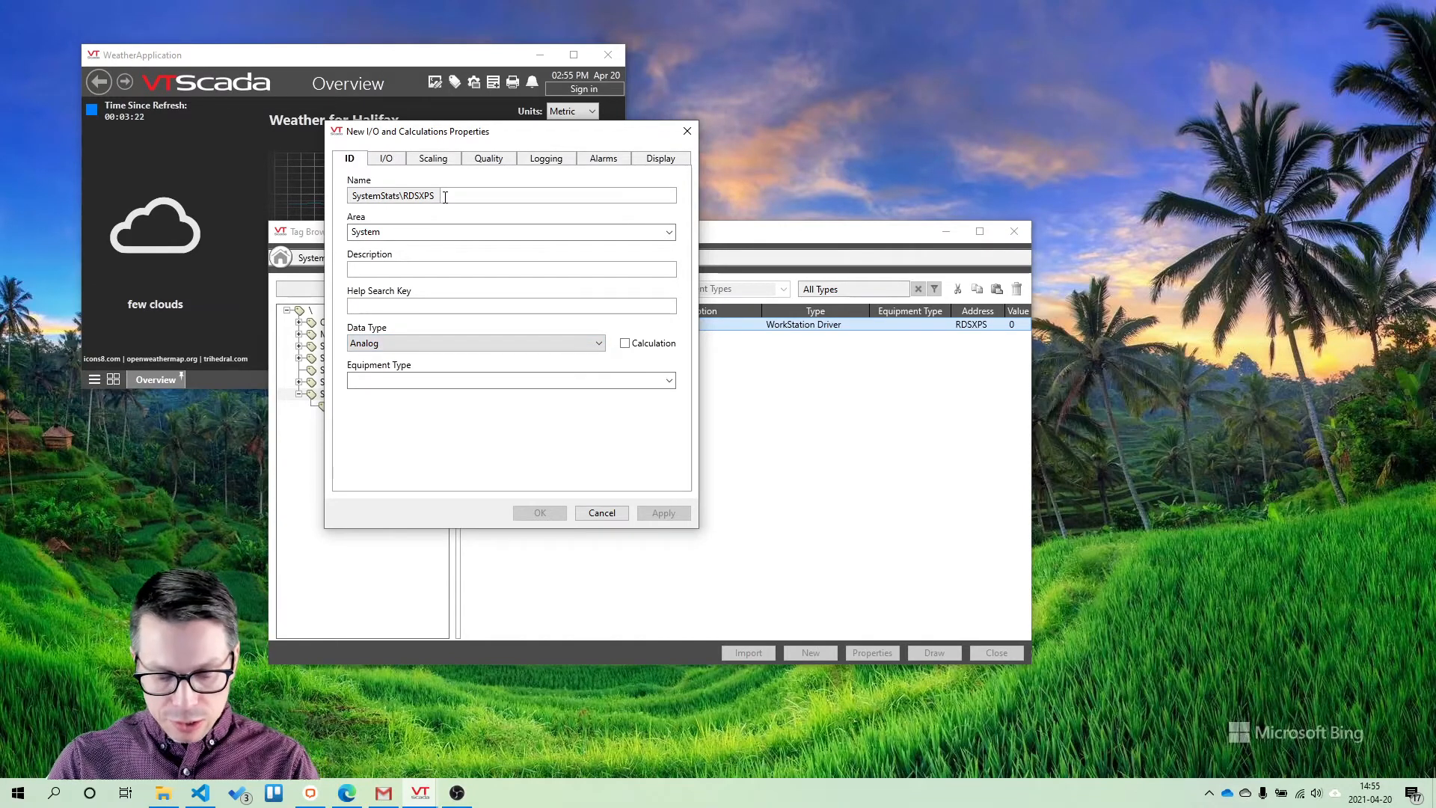
left_click(446, 196)
type("FreeDiskSpace")
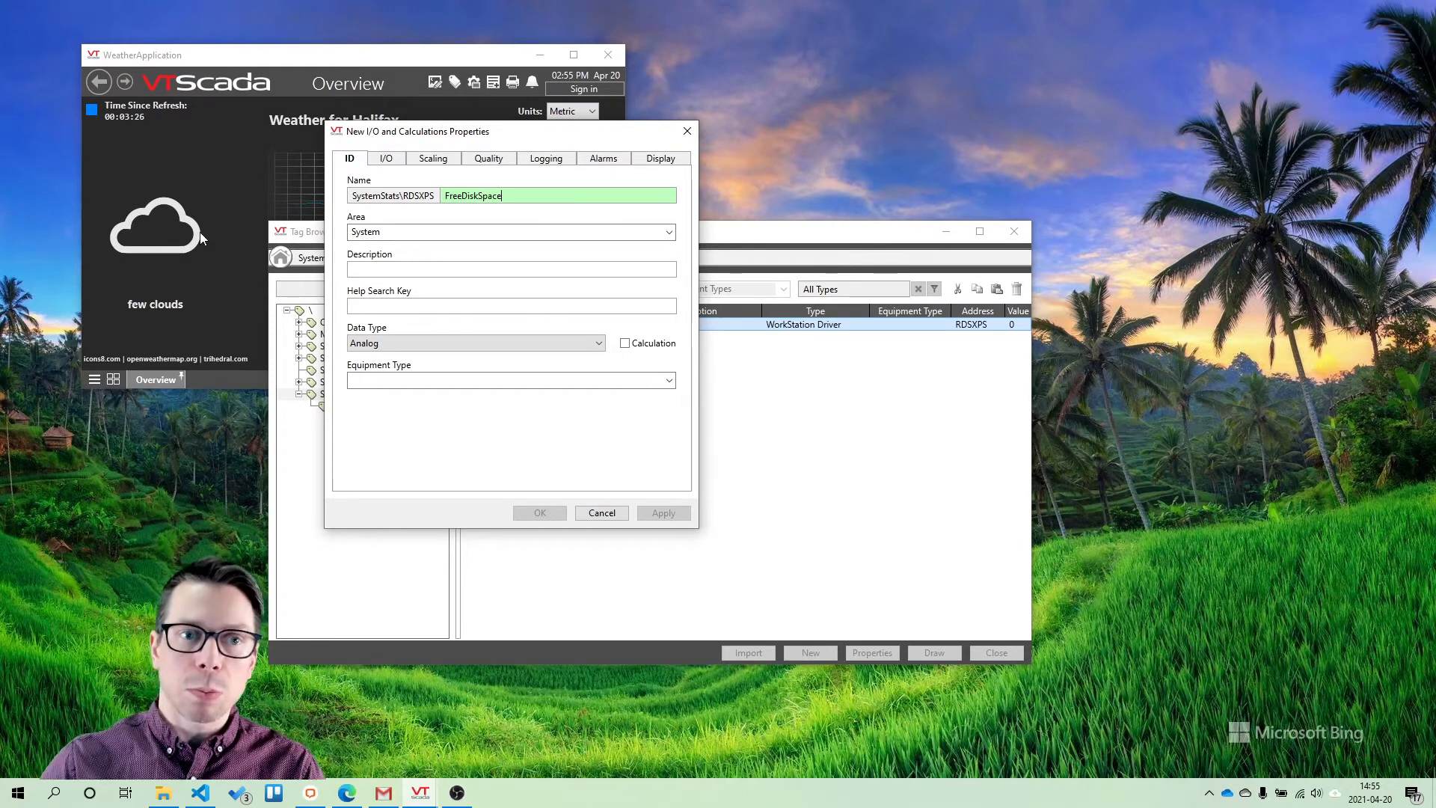
key("Tab")
key("shift+Tab")
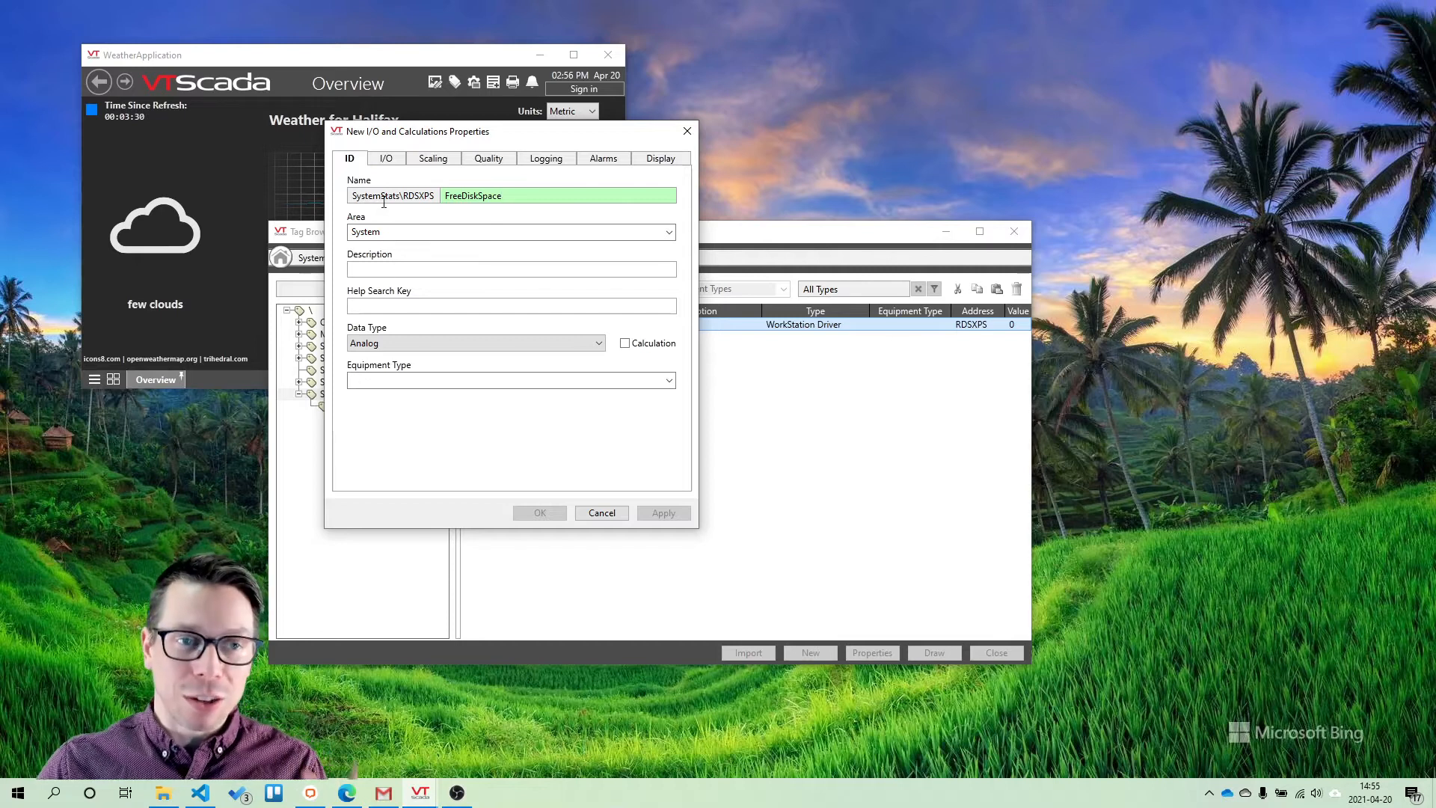
Set the new tag's read address to FreeDiskSpaceC and its read scan interval to 5
left_click(387, 162)
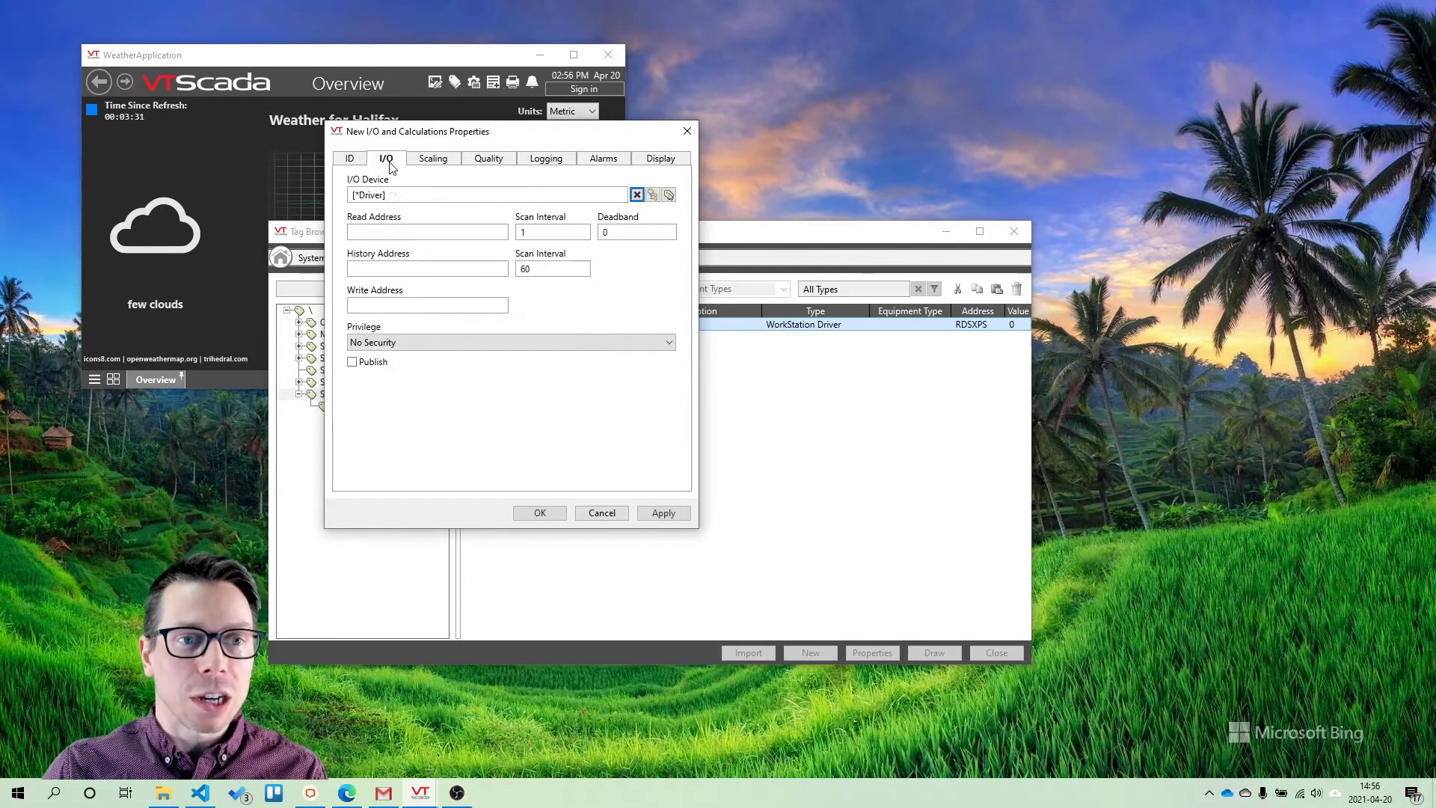
left_click(401, 236)
key("ctrl+v")
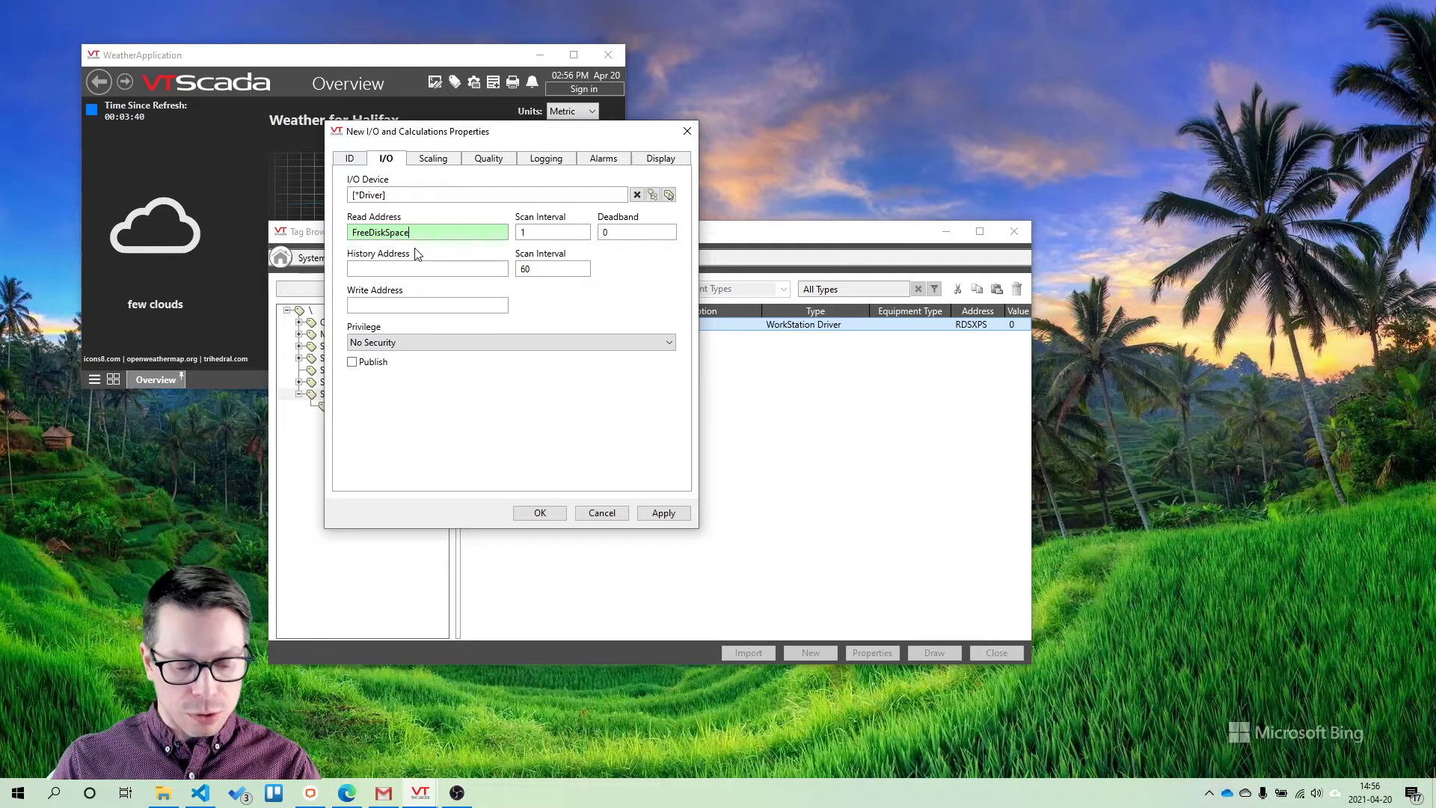
type("C")
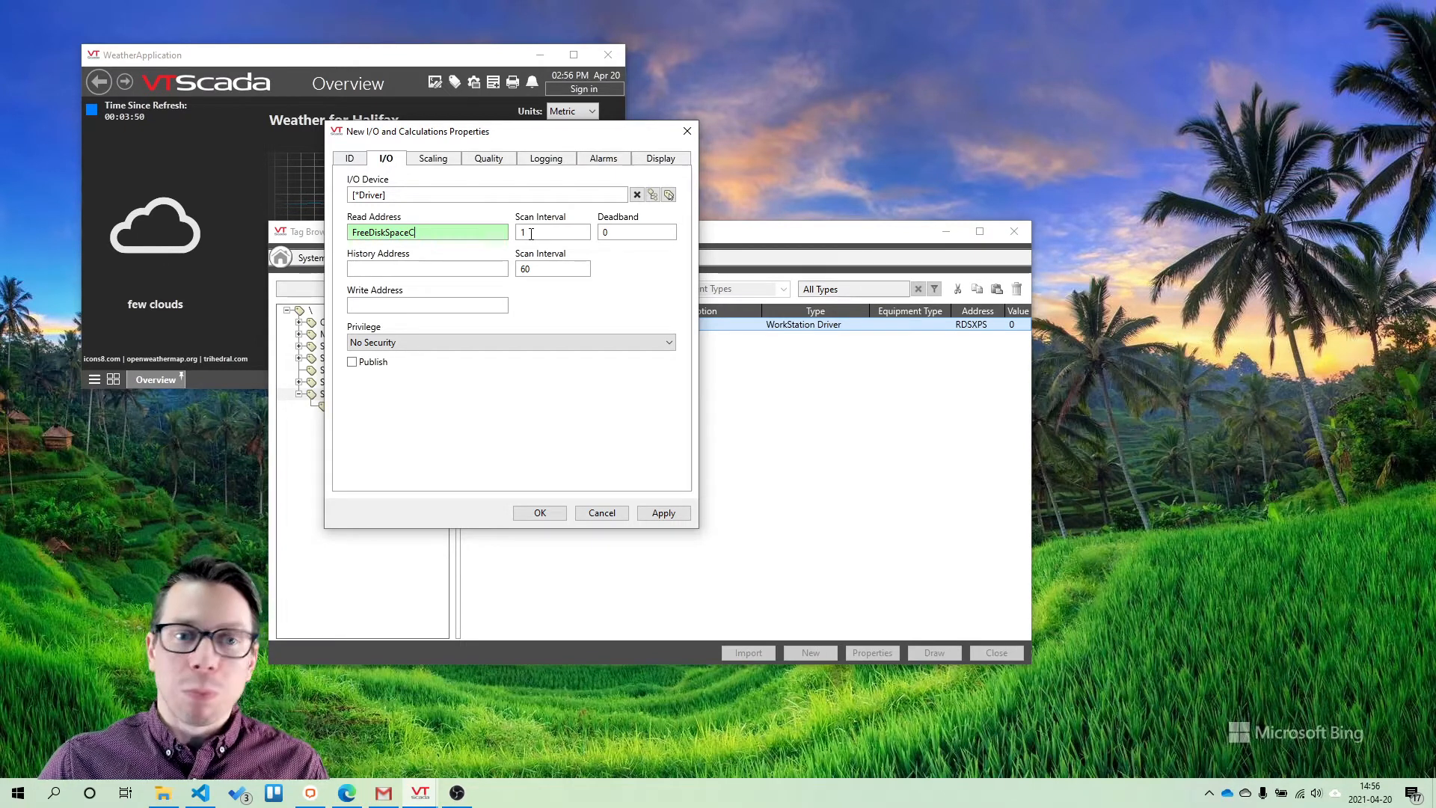
left_click_drag(531, 233, 516, 233)
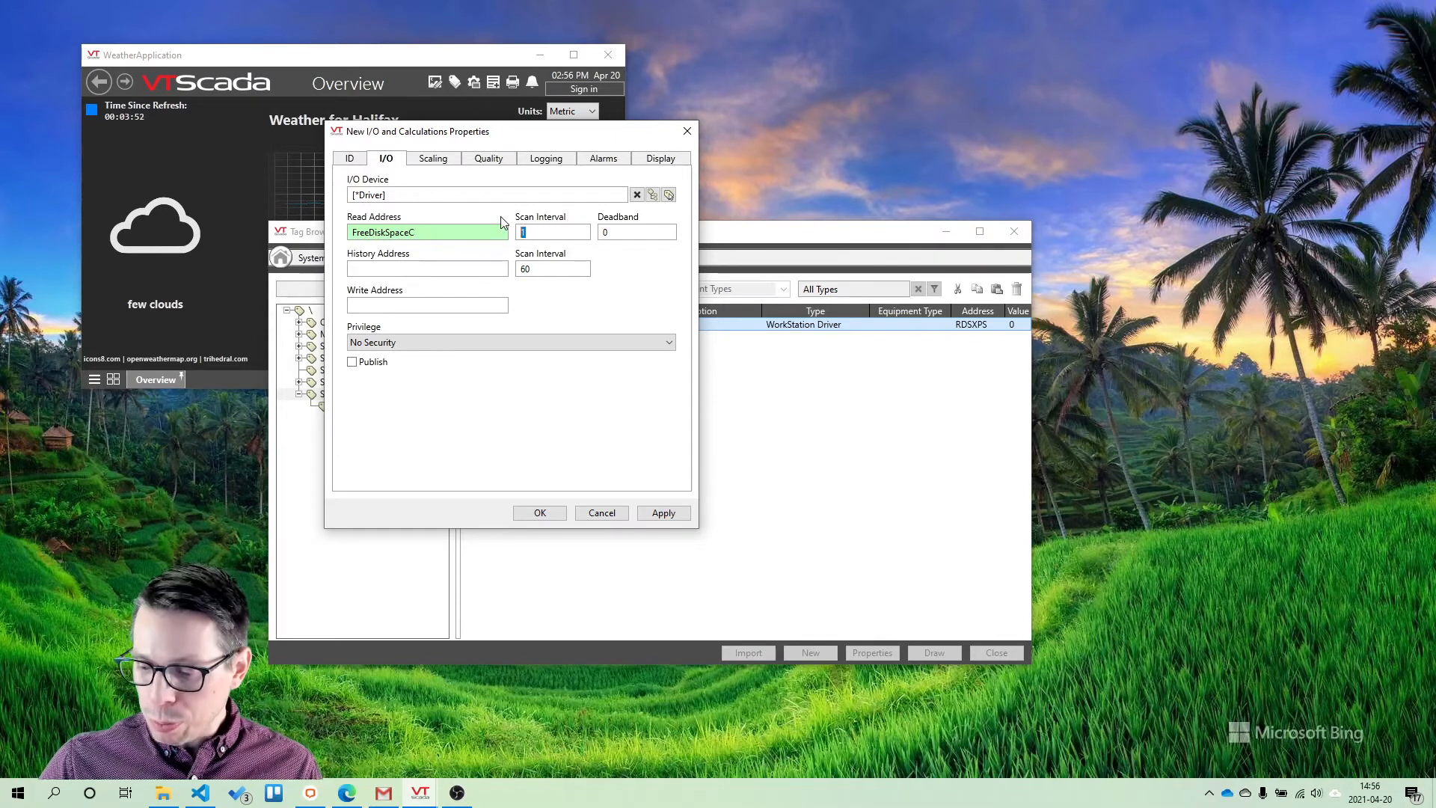
type("60")
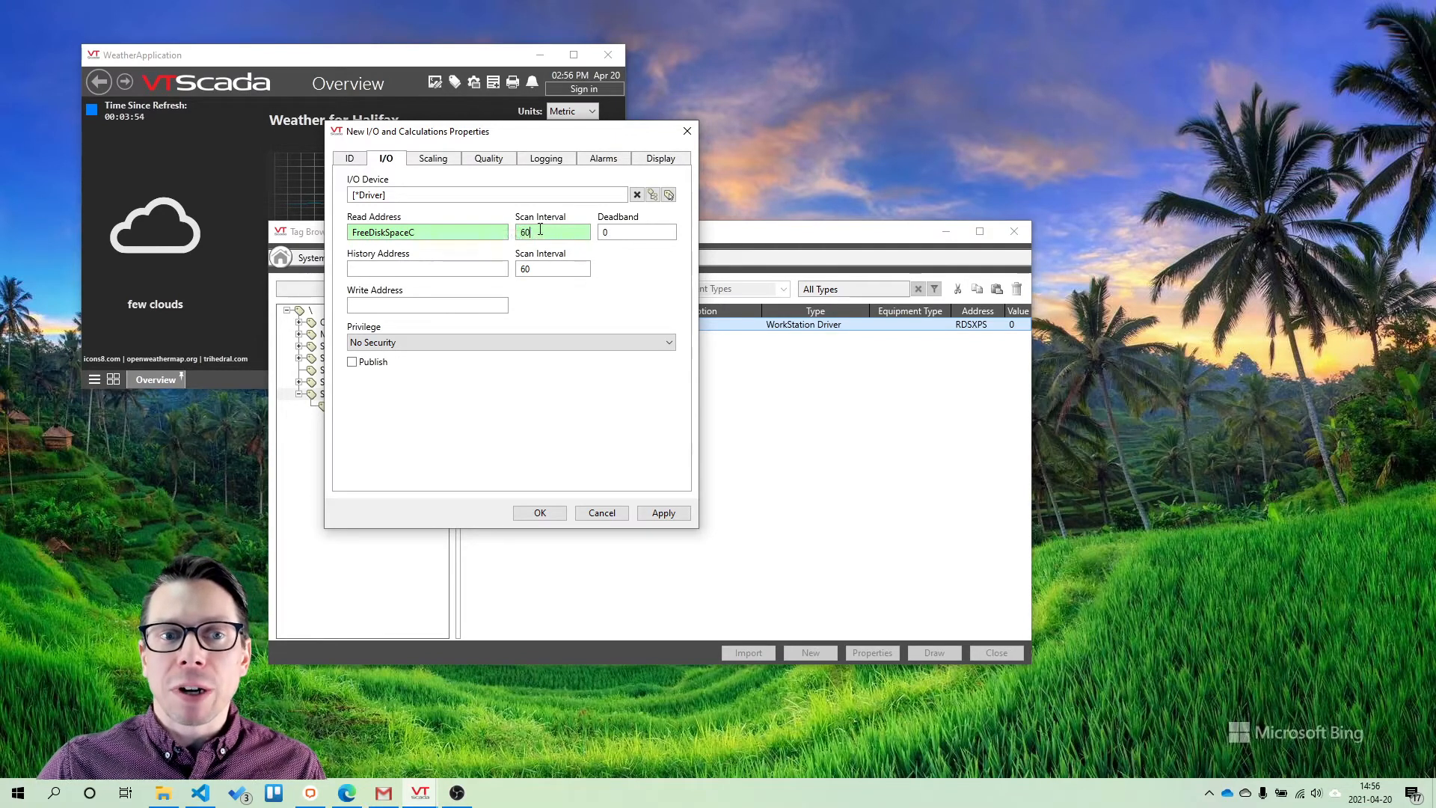
left_click_drag(540, 231, 487, 316)
type("5")
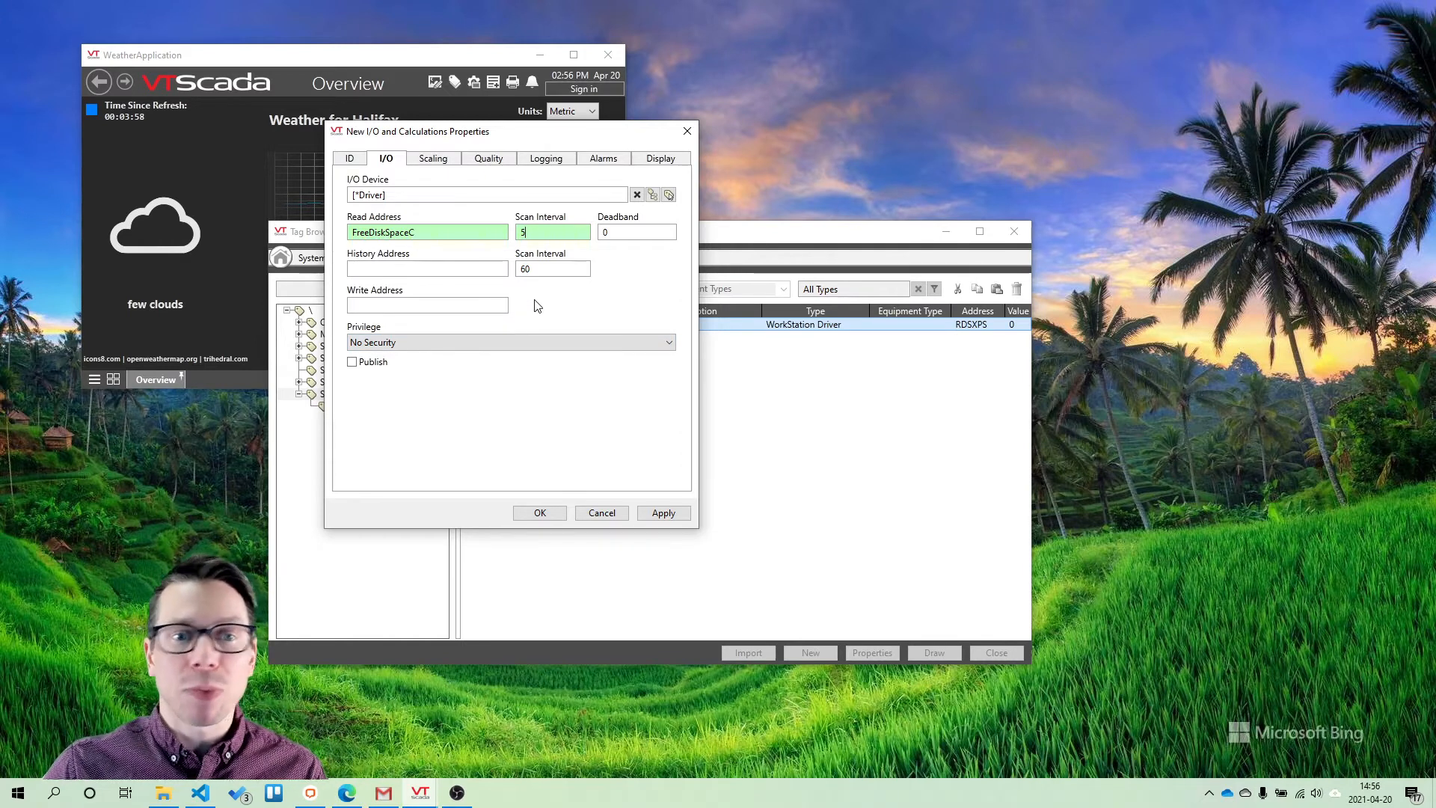
left_click(434, 159)
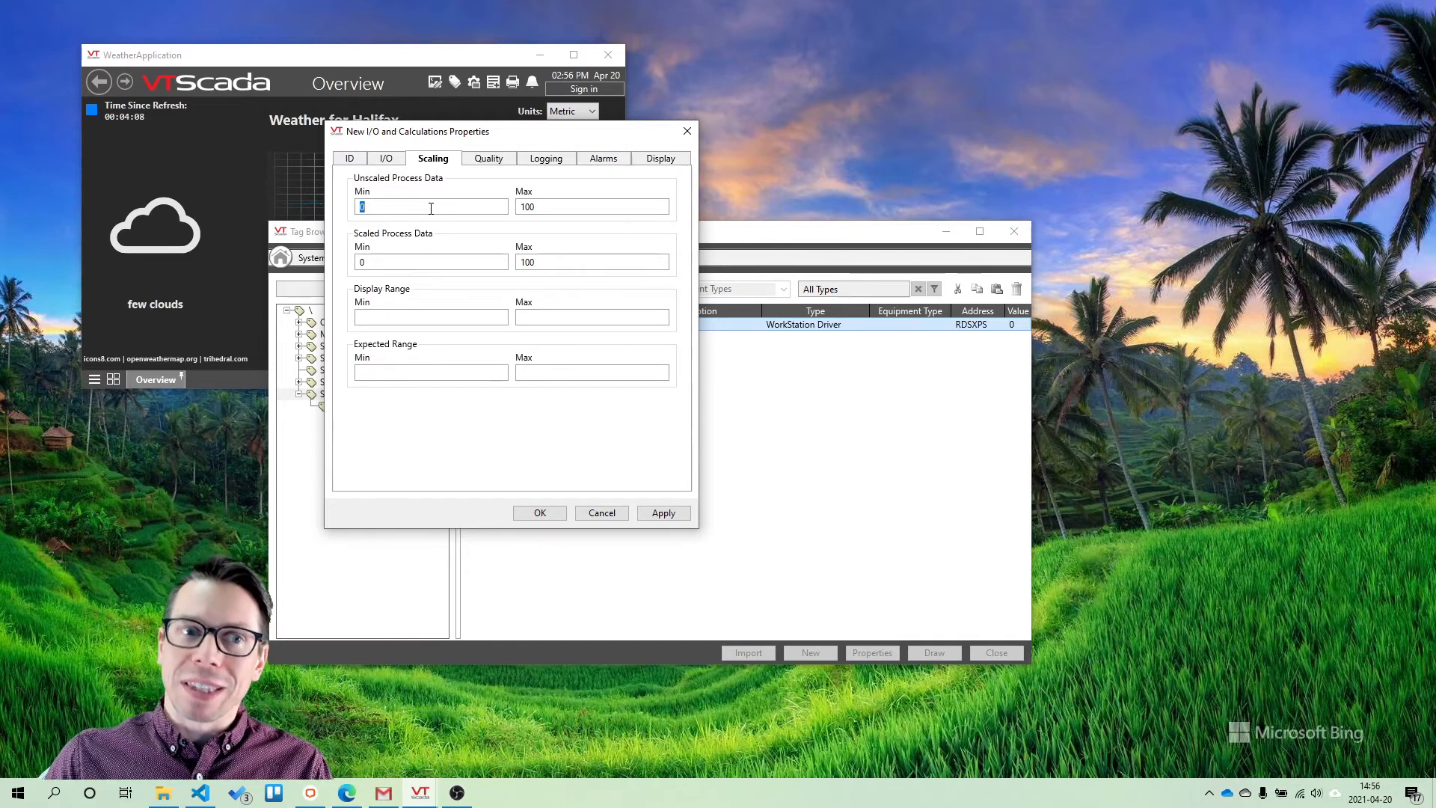
key("Tab")
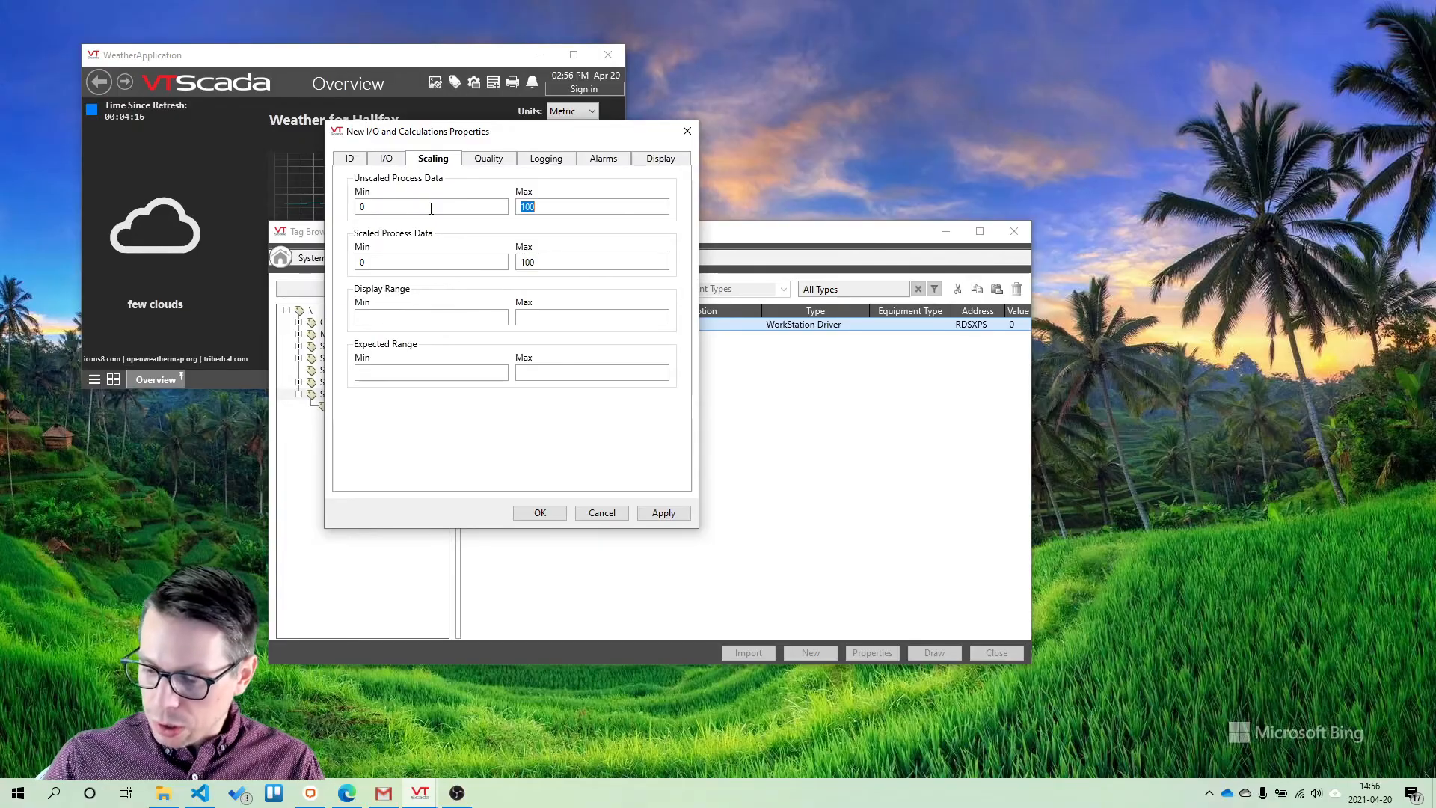
type("1")
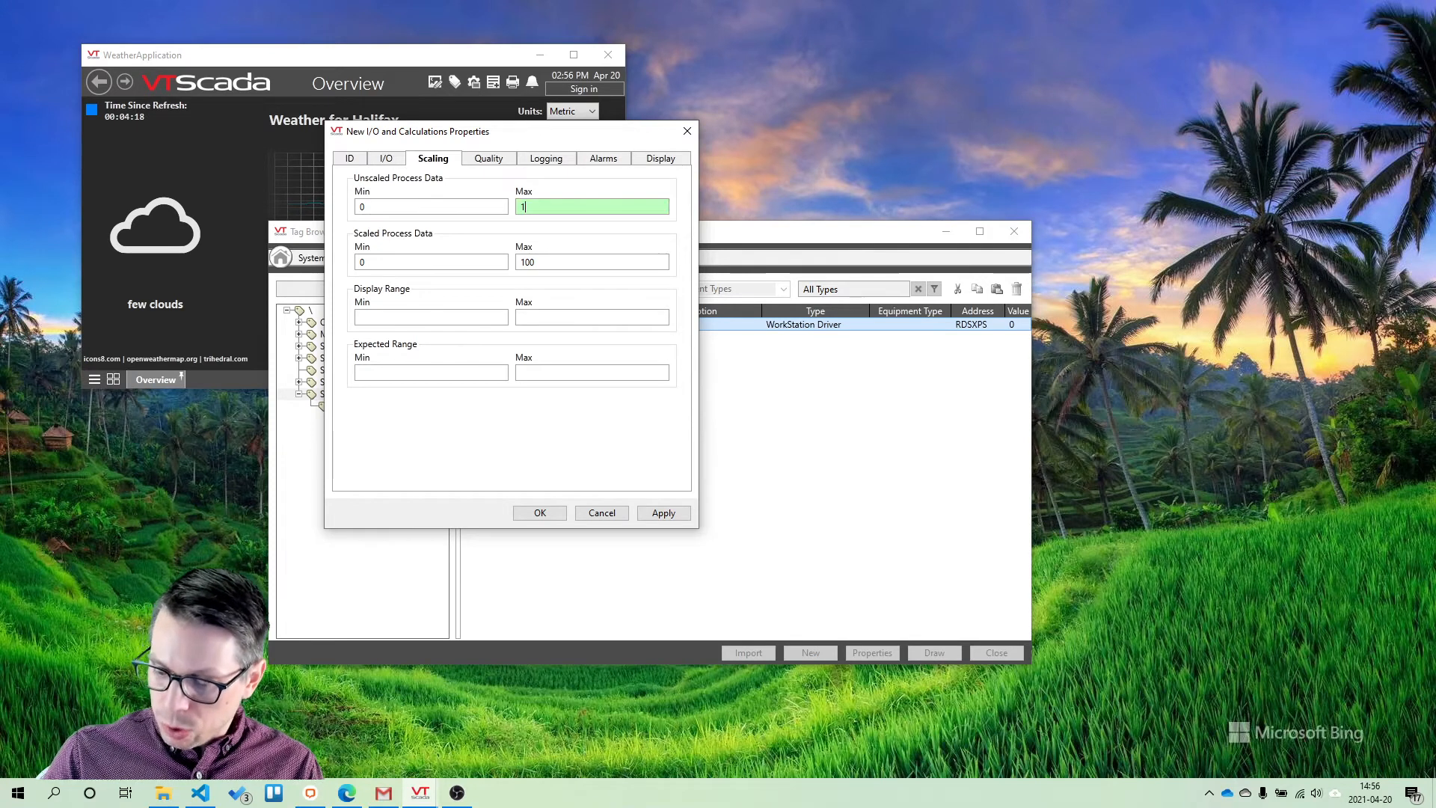
type("00000000")
key("Tab")
key("Tab")
type("1")
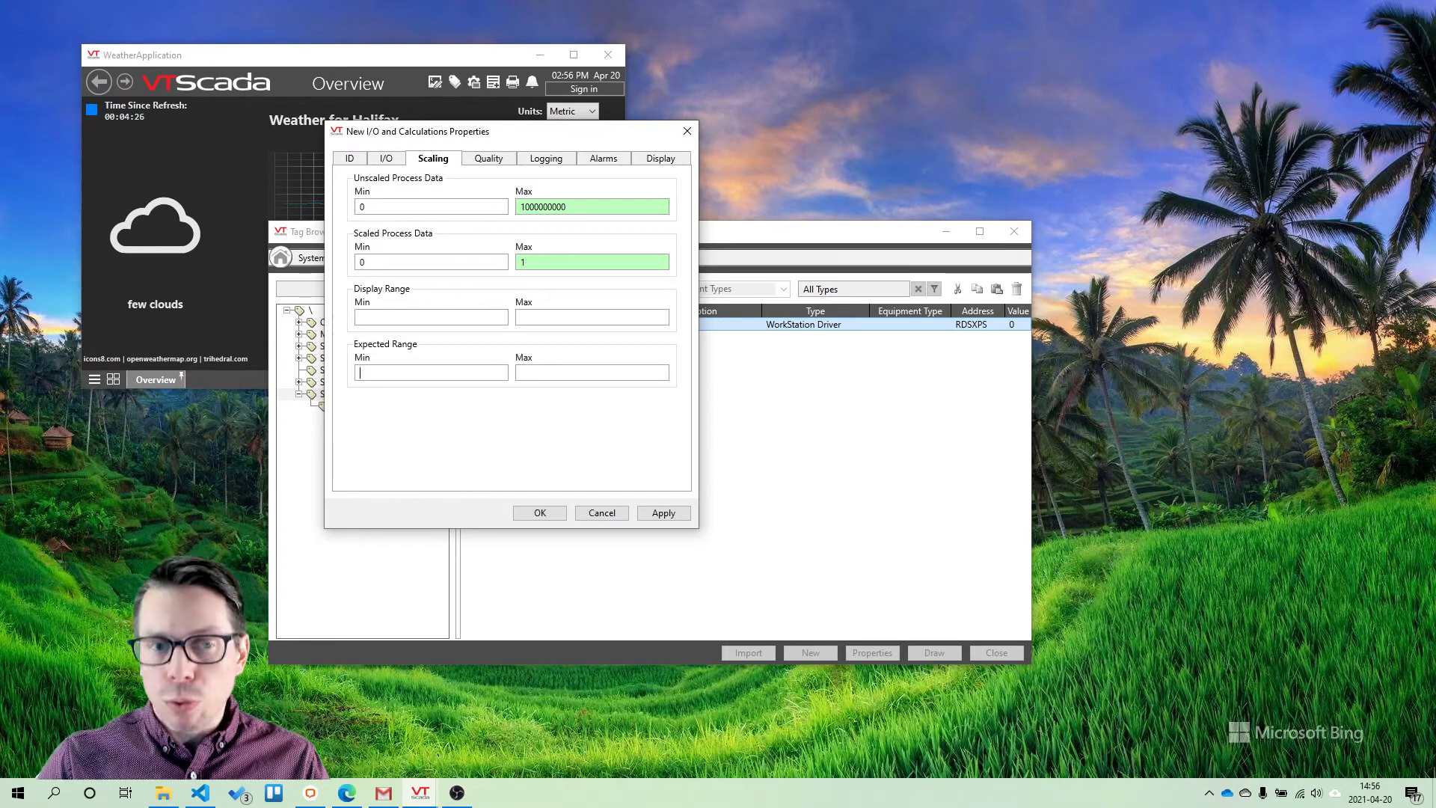
Turn off Questionable Data for the FreeDiskSpace tag and review its logging settings
left_click(507, 163)
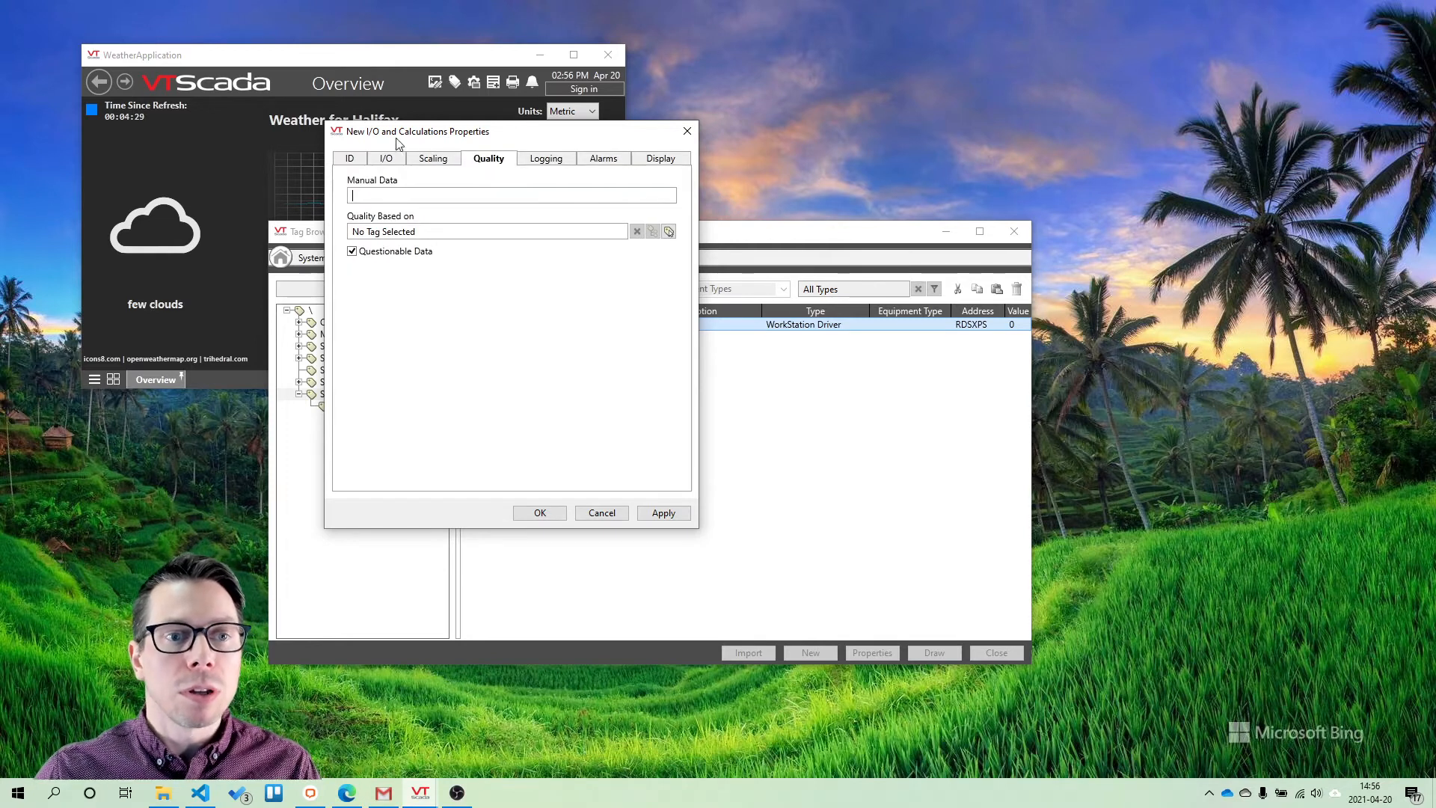
left_click(353, 255)
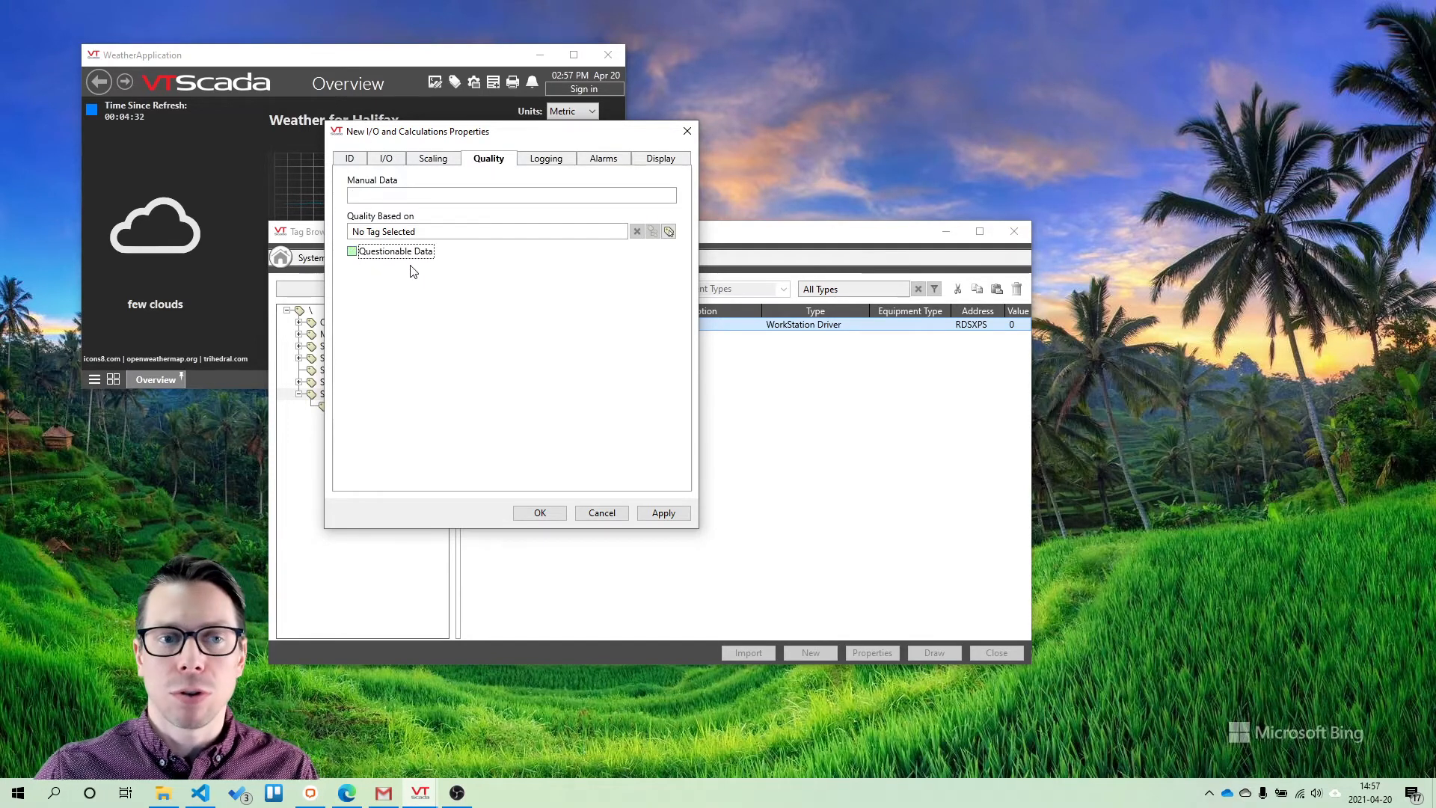
left_click(546, 162)
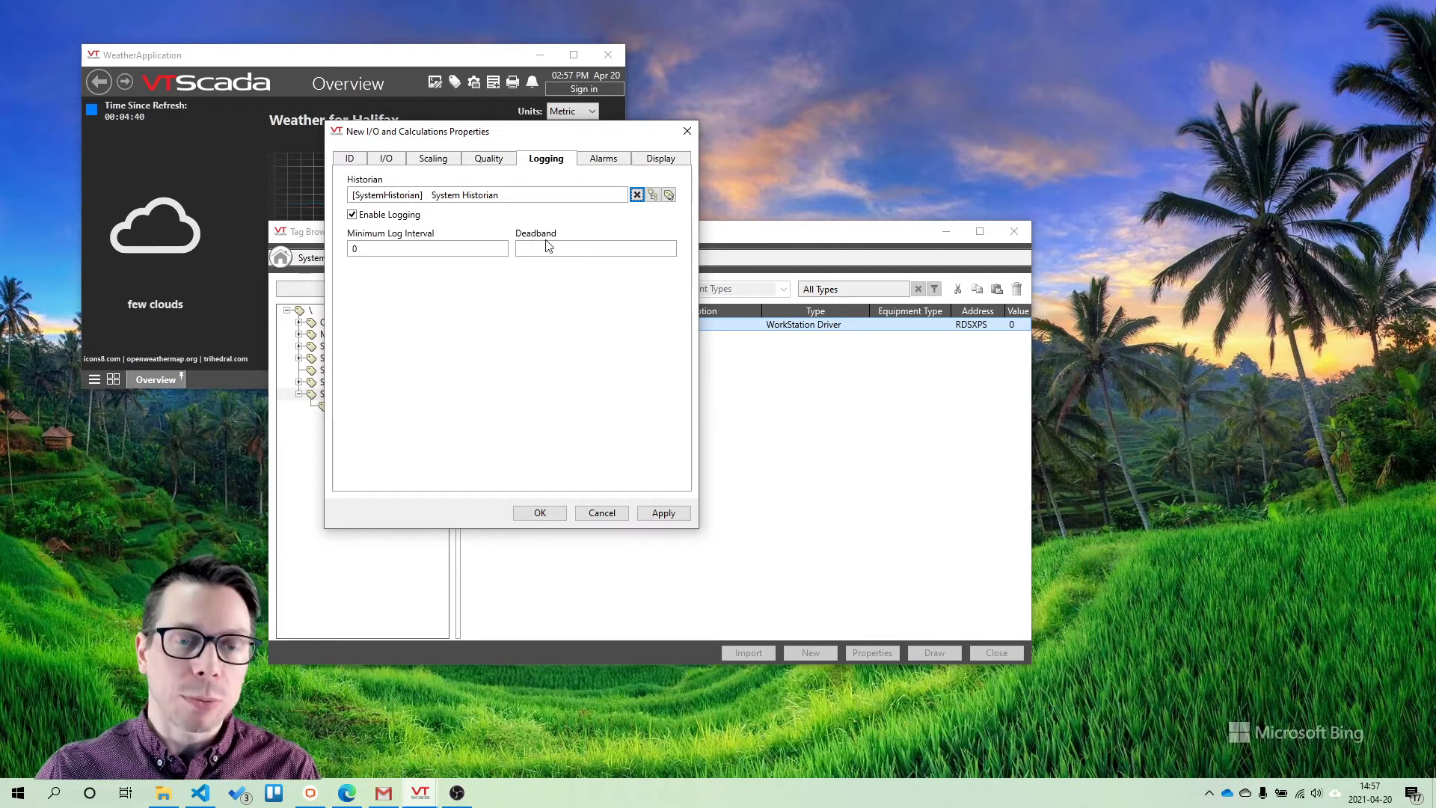
Set the FreeDiskSpace tag's Low Alarm to priority [3] Warning with a setpoint of 50
left_click(603, 159)
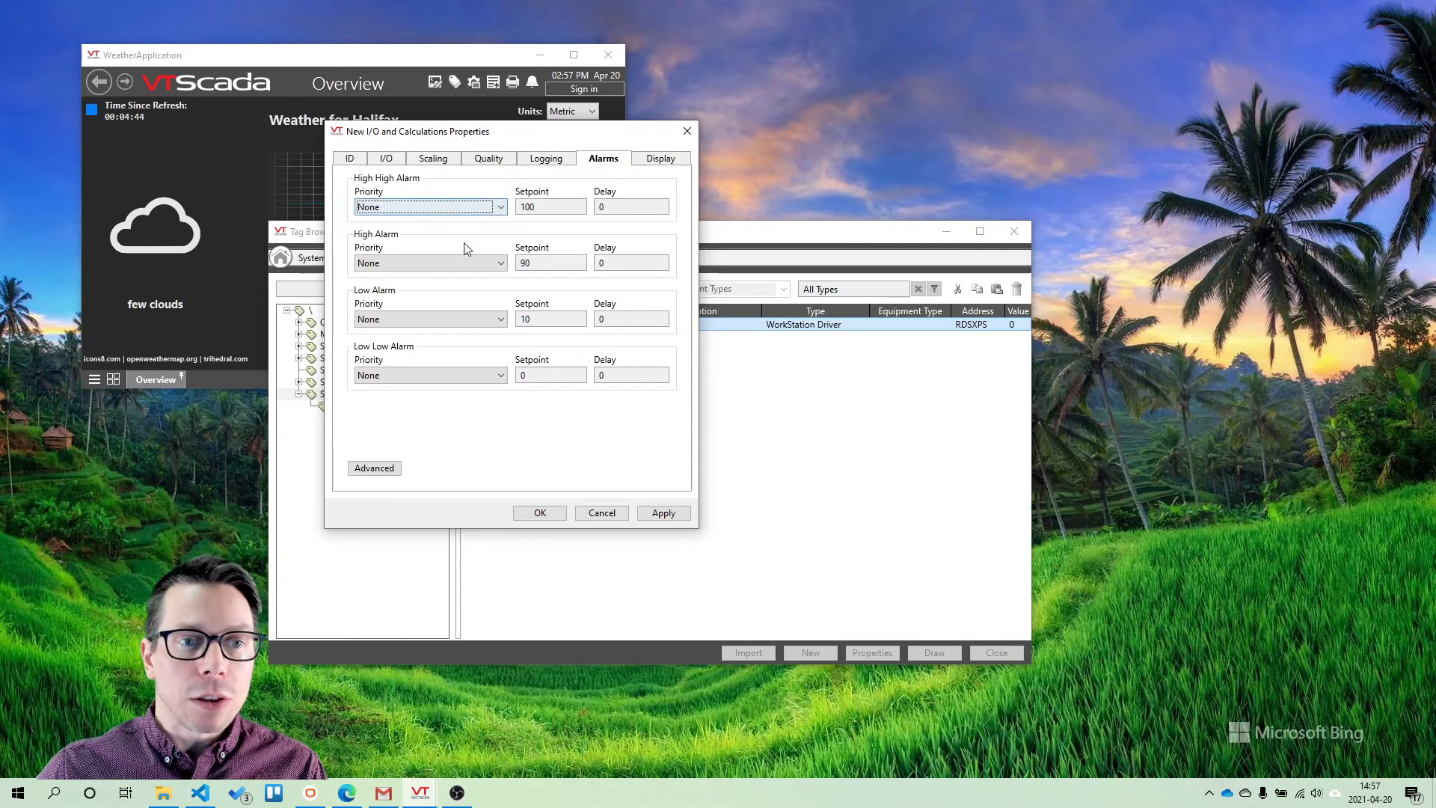
left_click(403, 319)
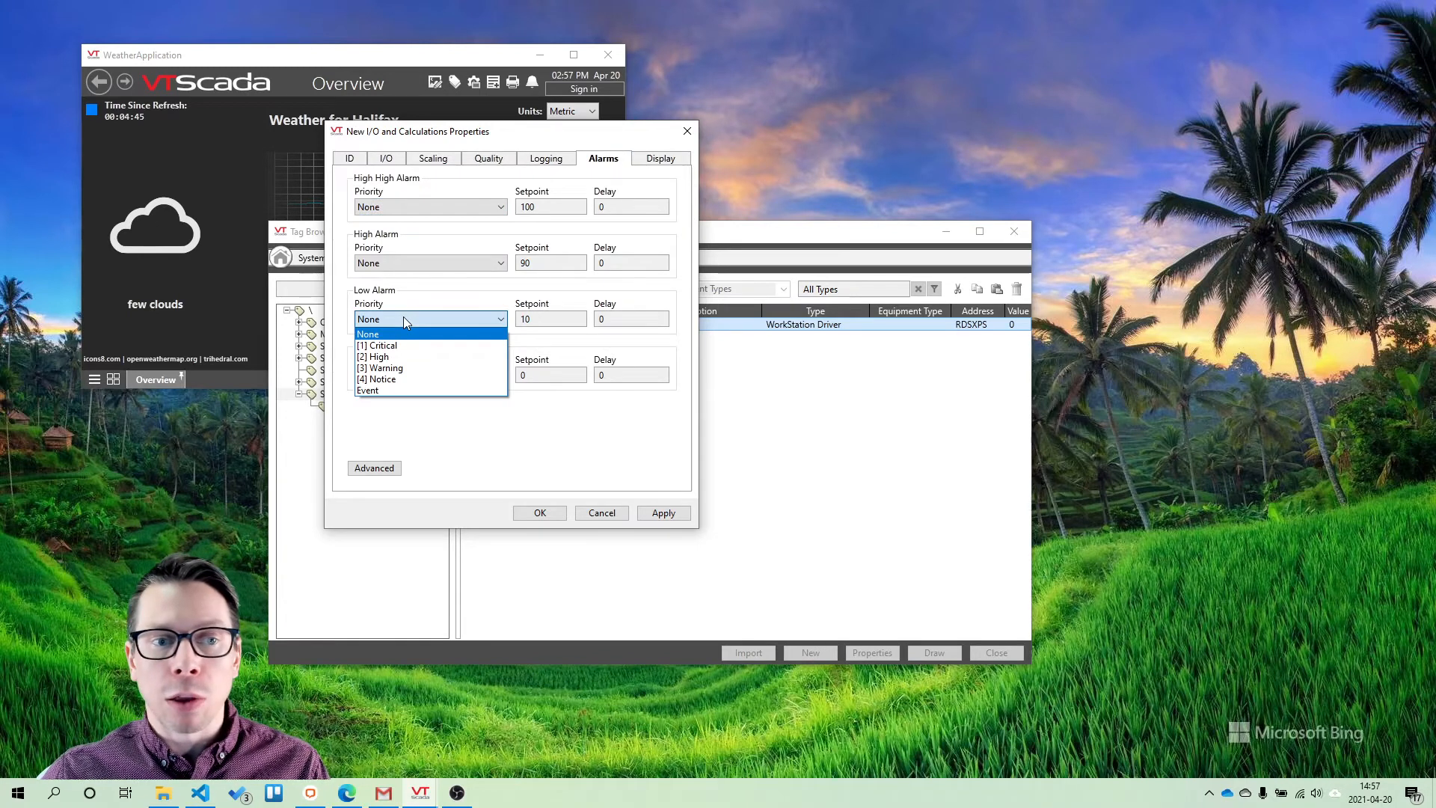
left_click(402, 367)
key("Tab")
type("50")
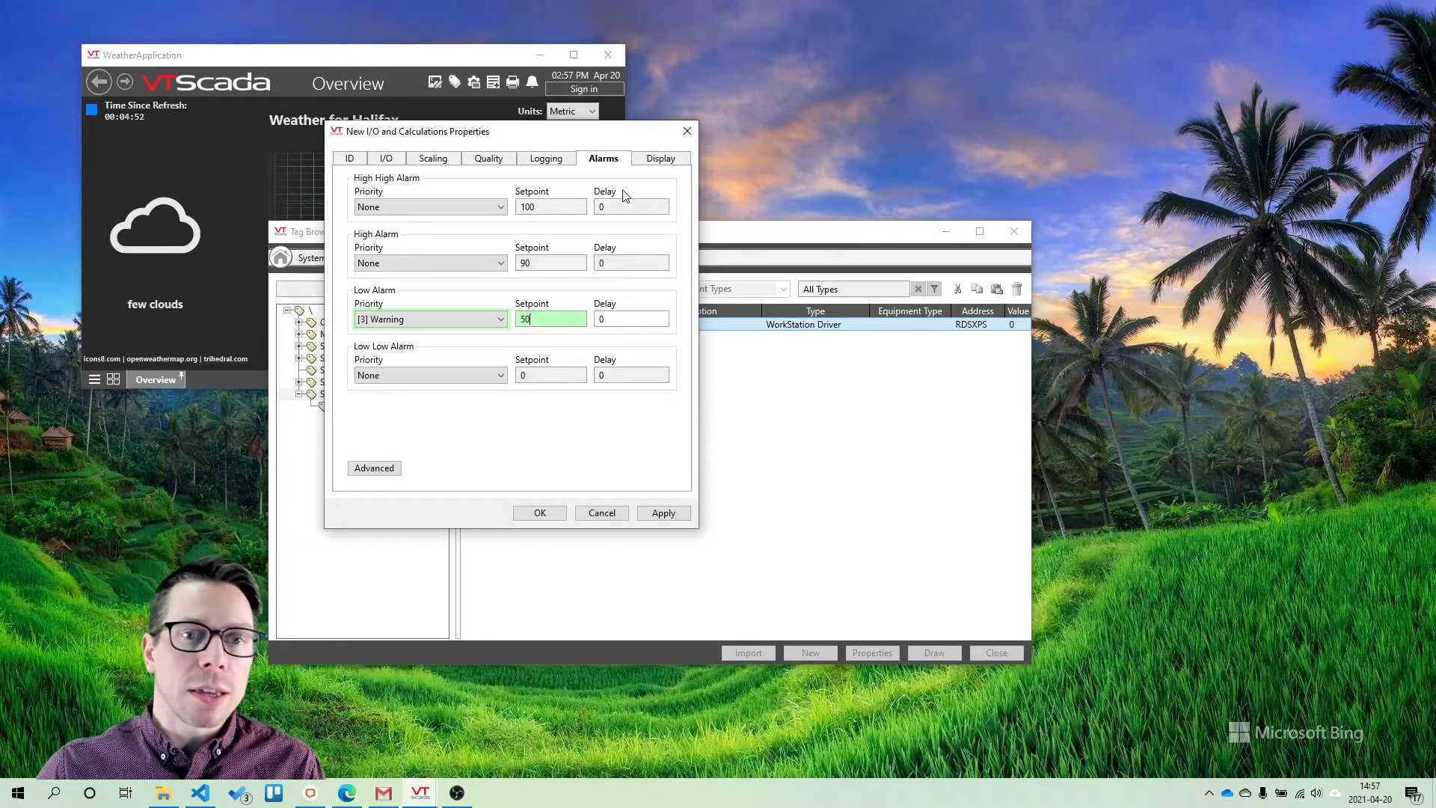
Set the FreeDiskSpace tag's engineering units to GB, then apply and close its properties
left_click(654, 160)
left_click(439, 257)
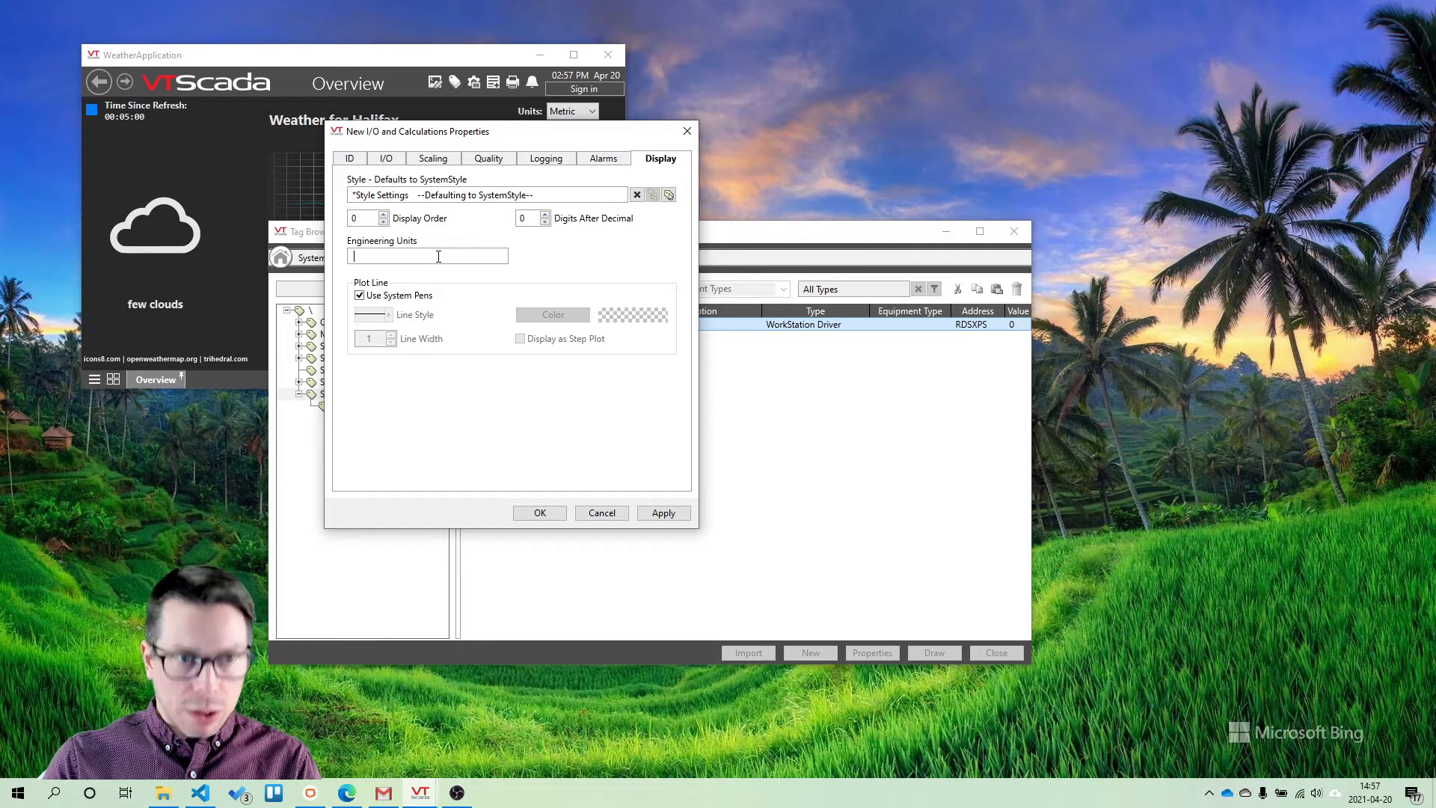
type("GB")
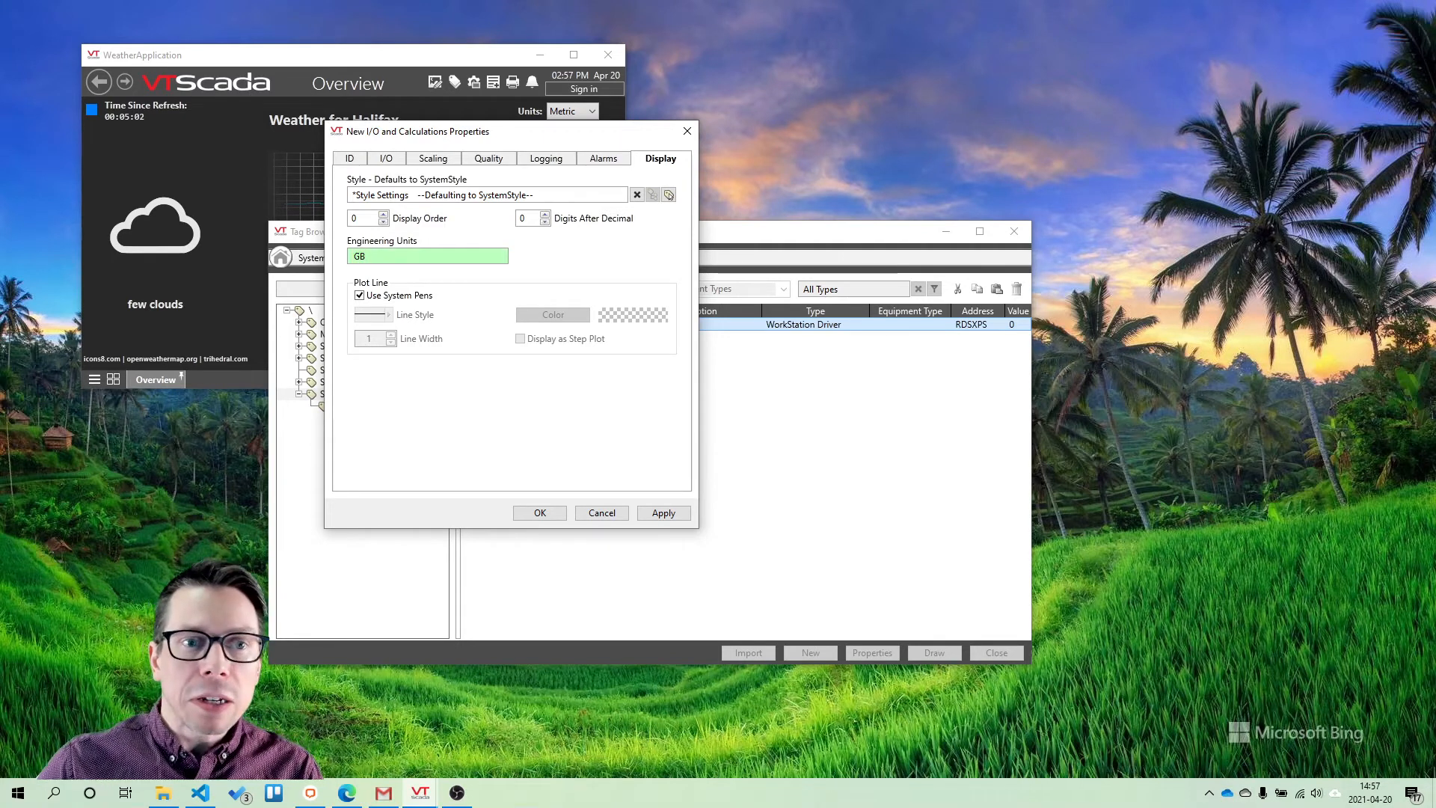
left_click(669, 513)
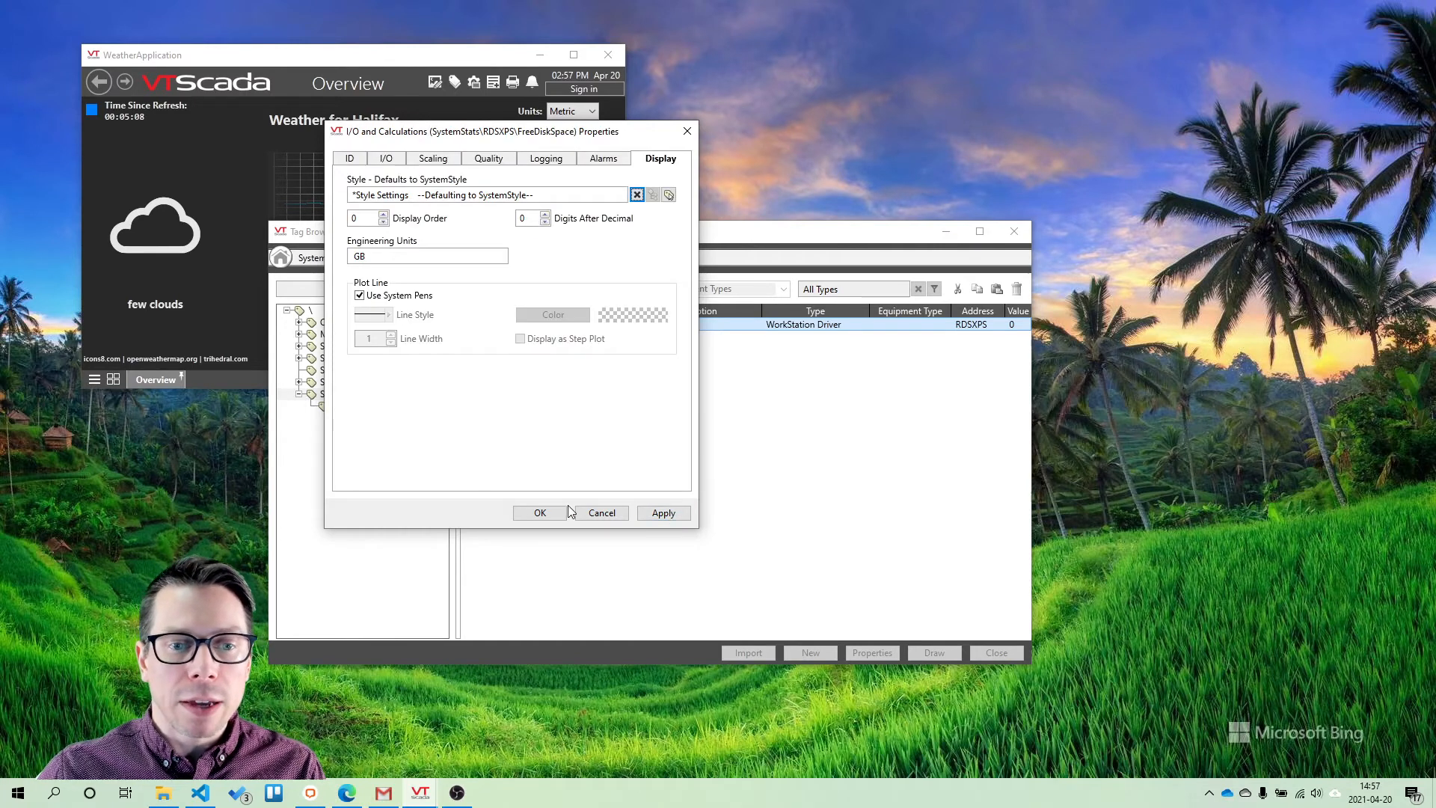
left_click(547, 512)
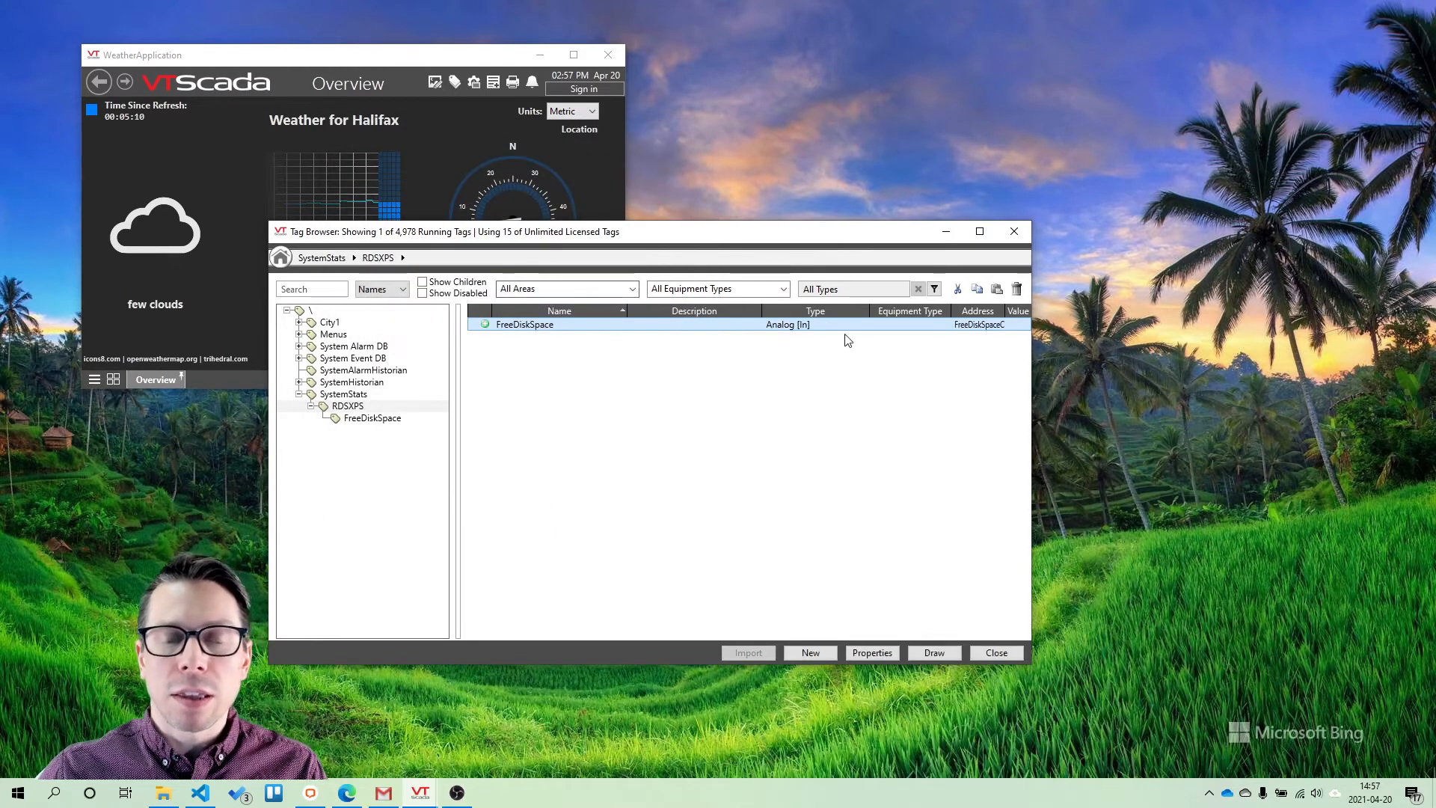
Draw the FreeDiskSpace tag as a Numeric Value widget on the Overview page, below the "Click on Any Values to Trend Them" note
right_click(538, 327)
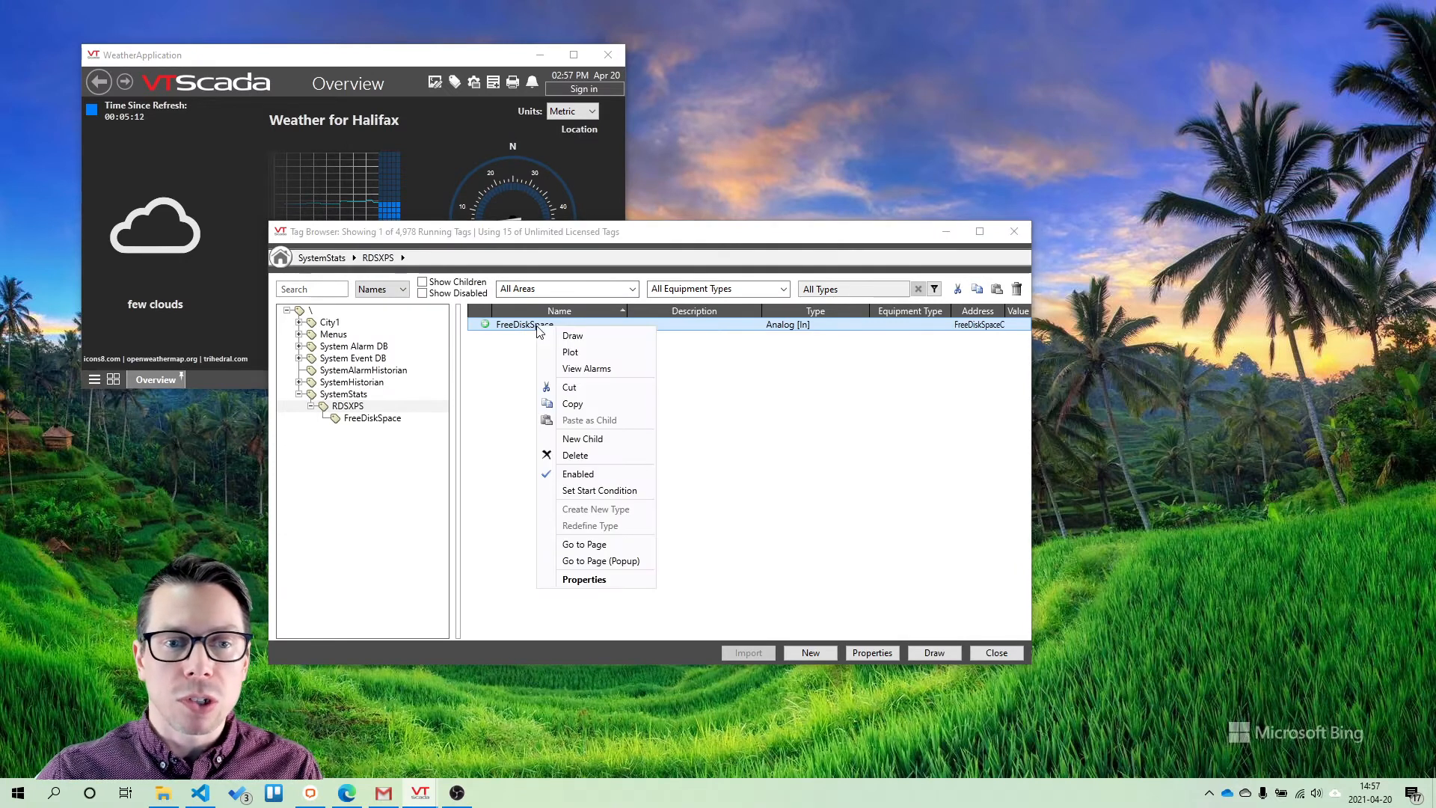
left_click(572, 338)
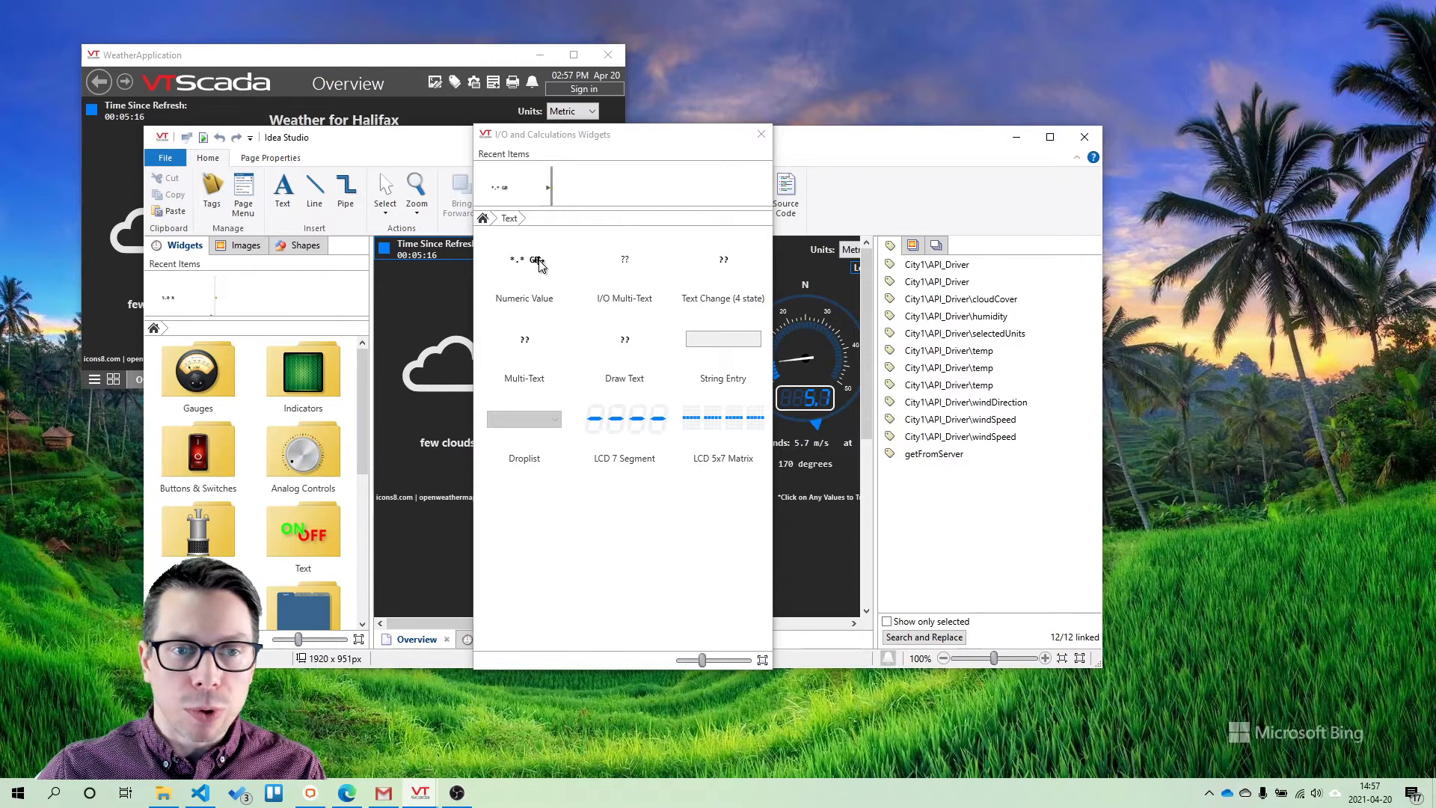
left_click(524, 266)
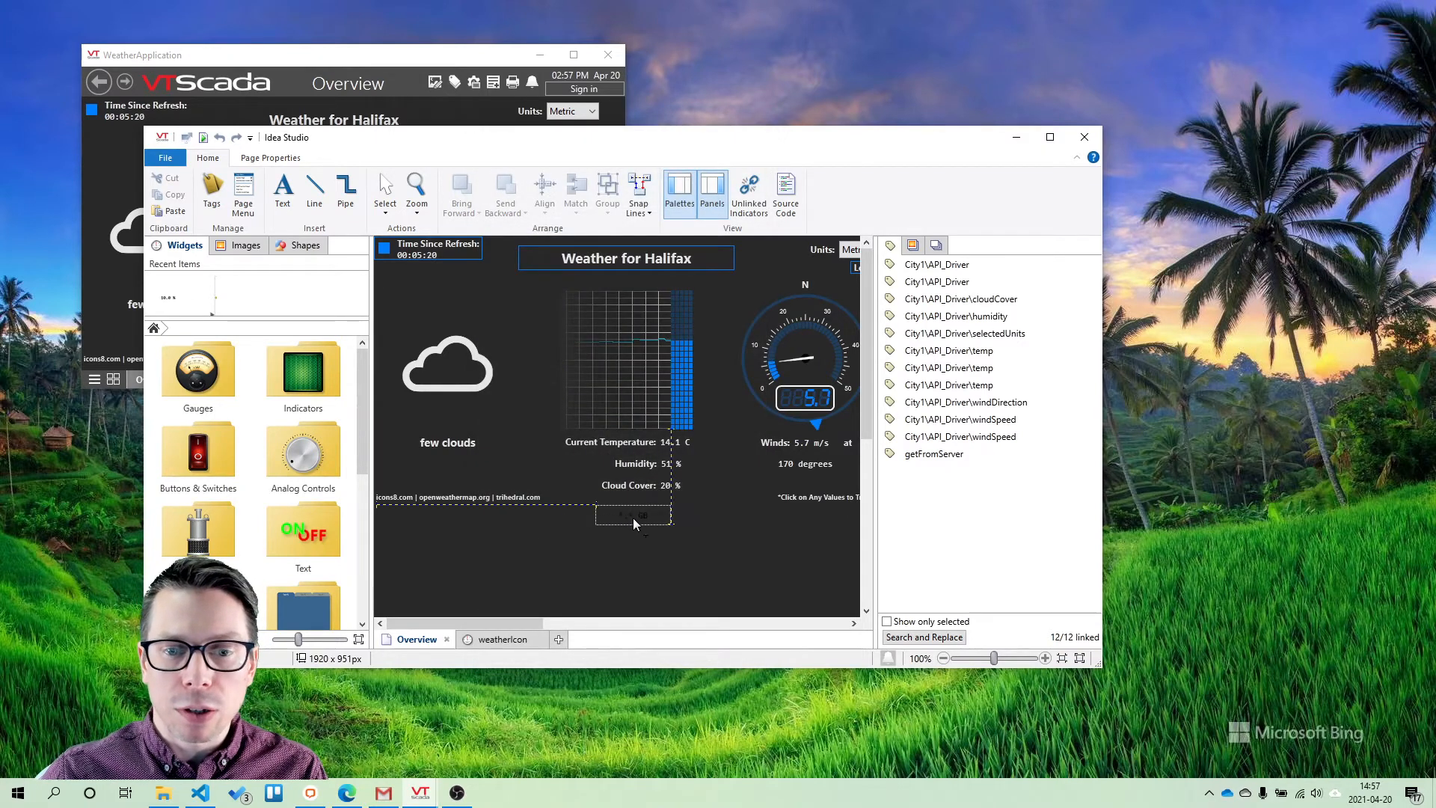
left_click(816, 514)
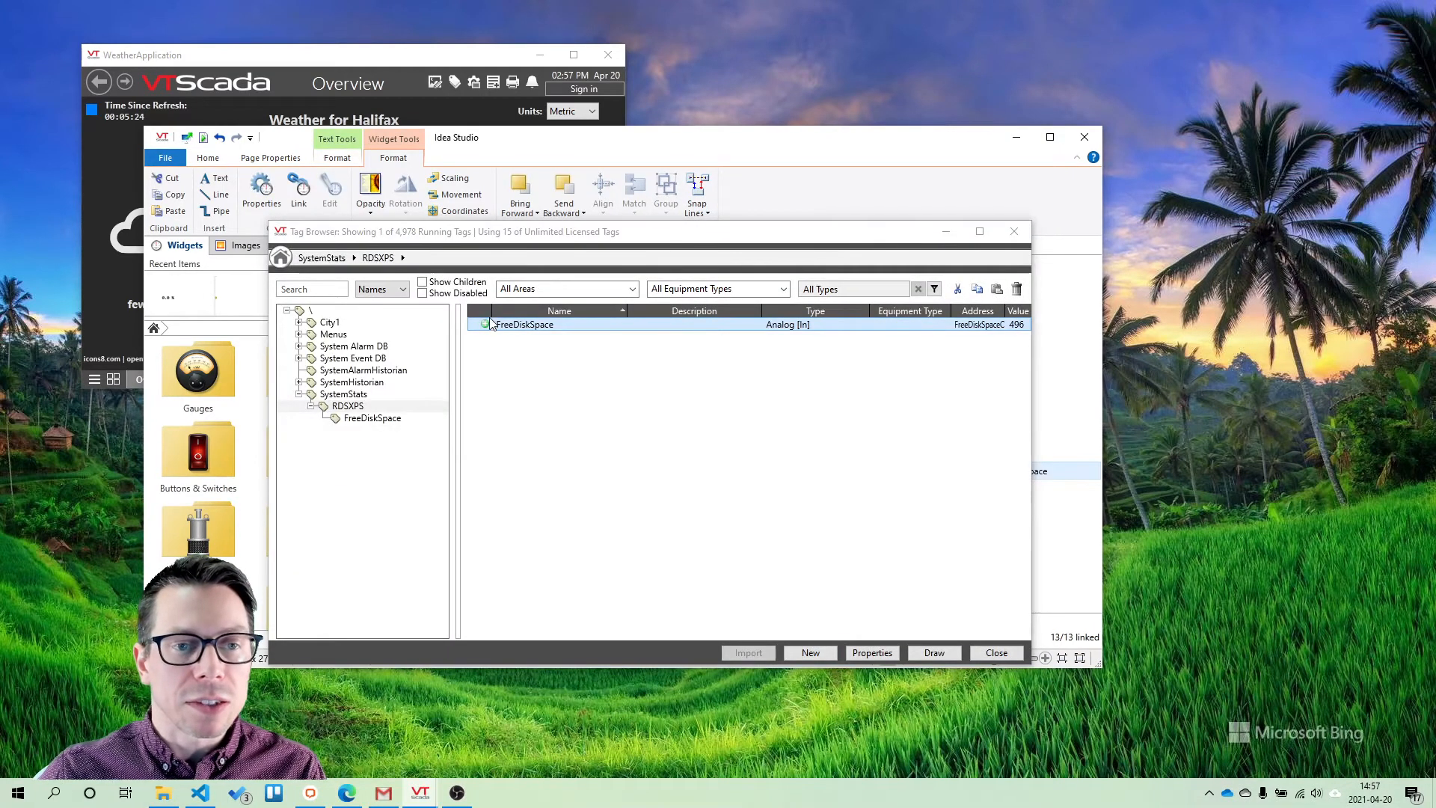
left_click(977, 652)
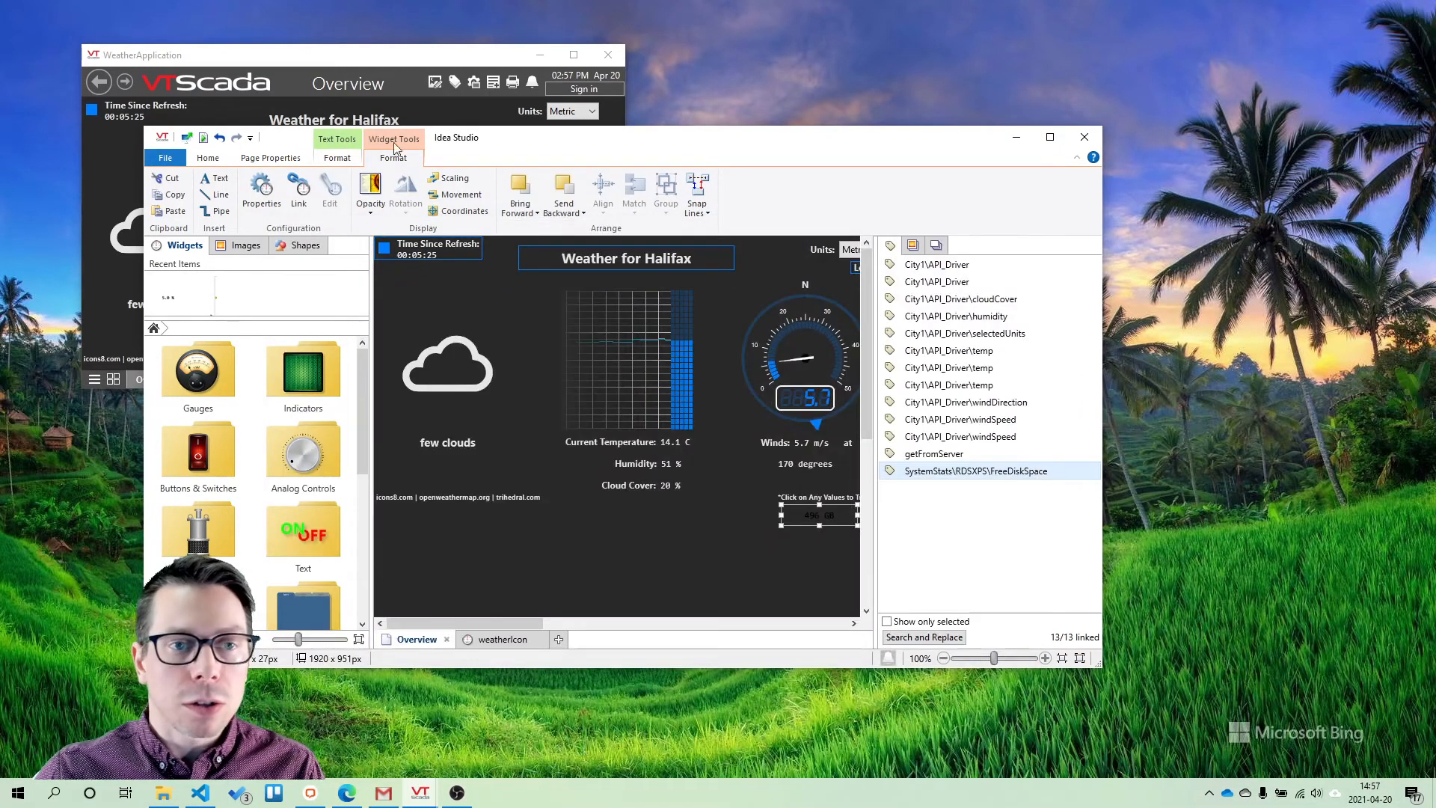
Change the free disk space widget's text color to white and extend the WeatherApplication window downward to include the widget
left_click(338, 158)
left_click(297, 213)
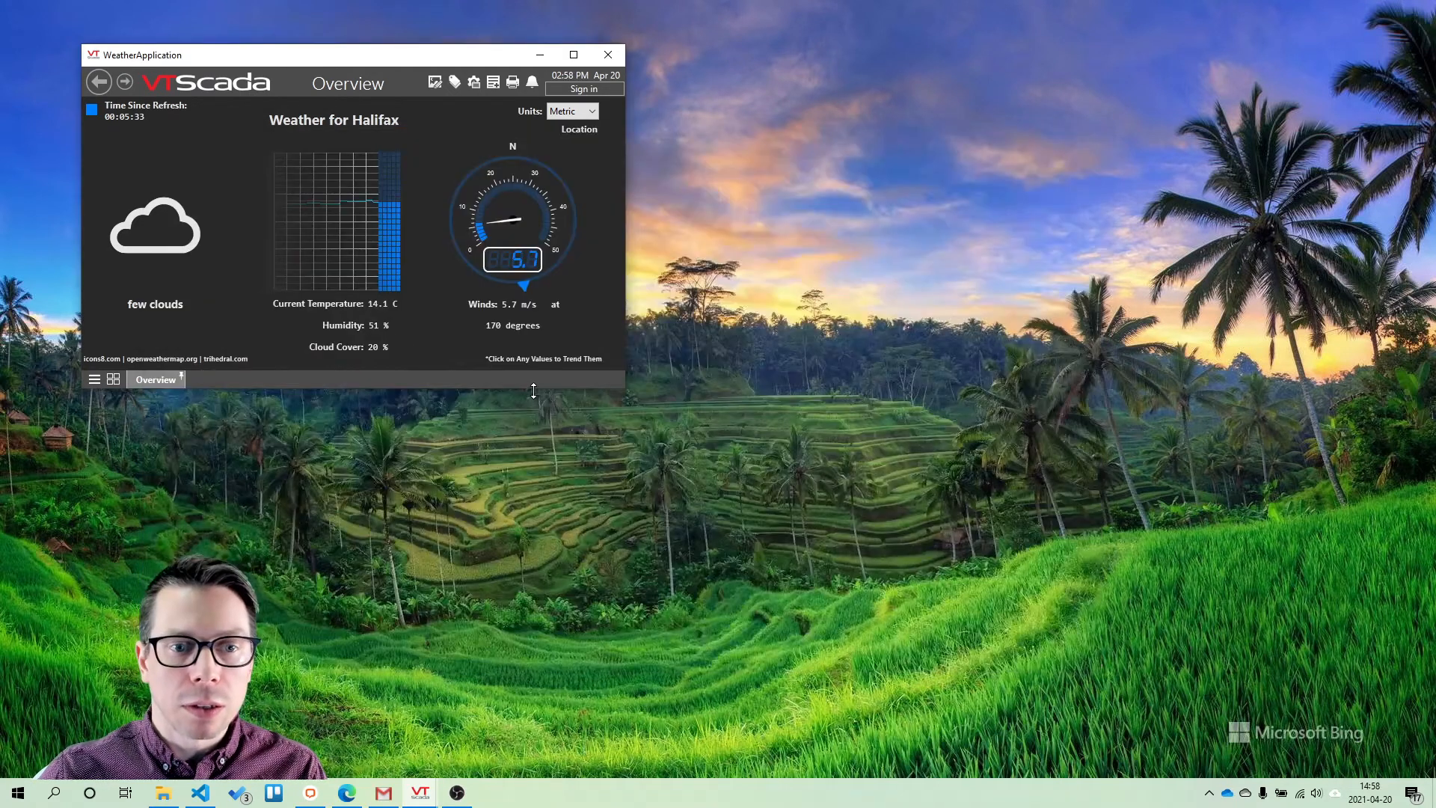
left_click_drag(534, 381, 534, 410)
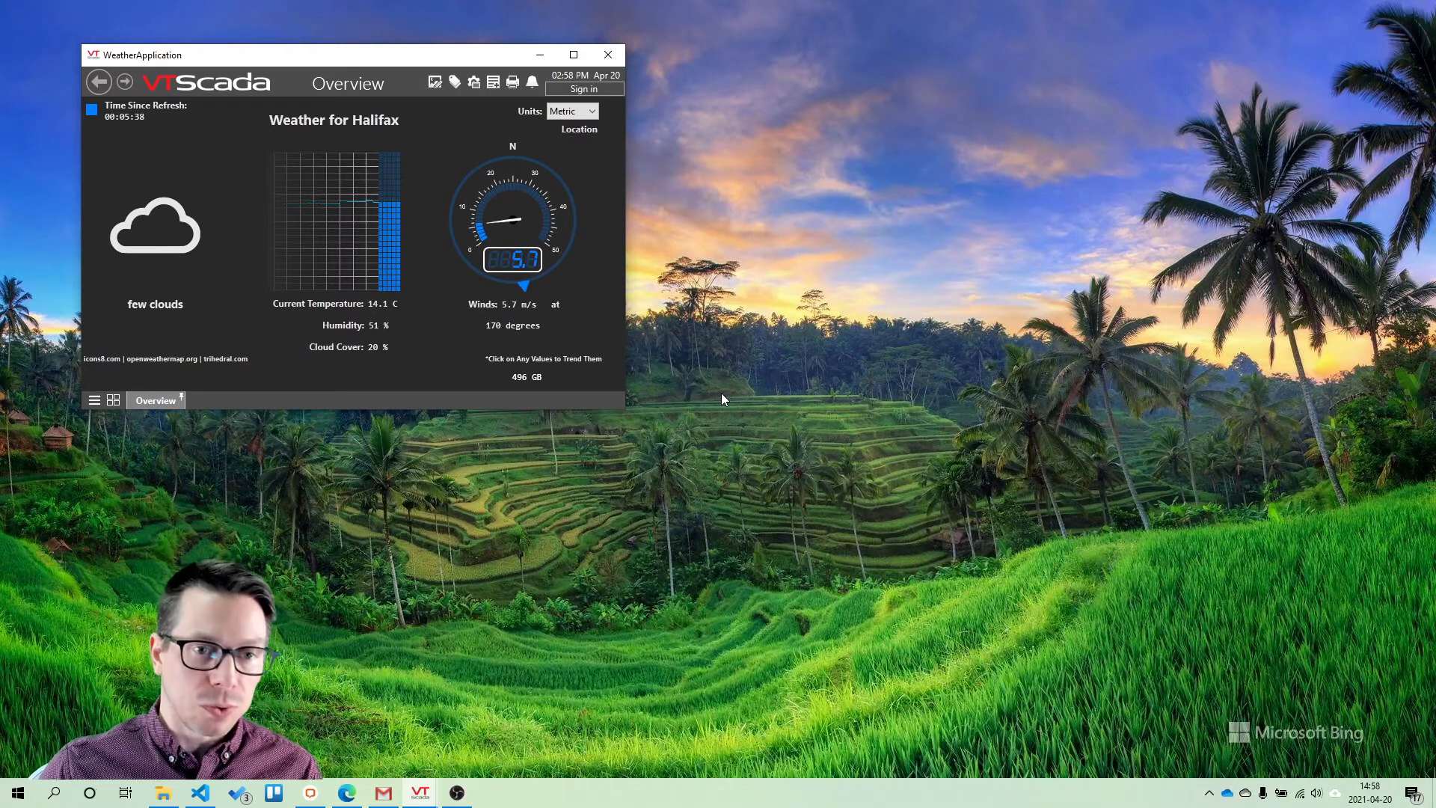
Check which tag the new Overview value is linked to, review the current alarms, and return to the Overview page
mouse_move(521, 383)
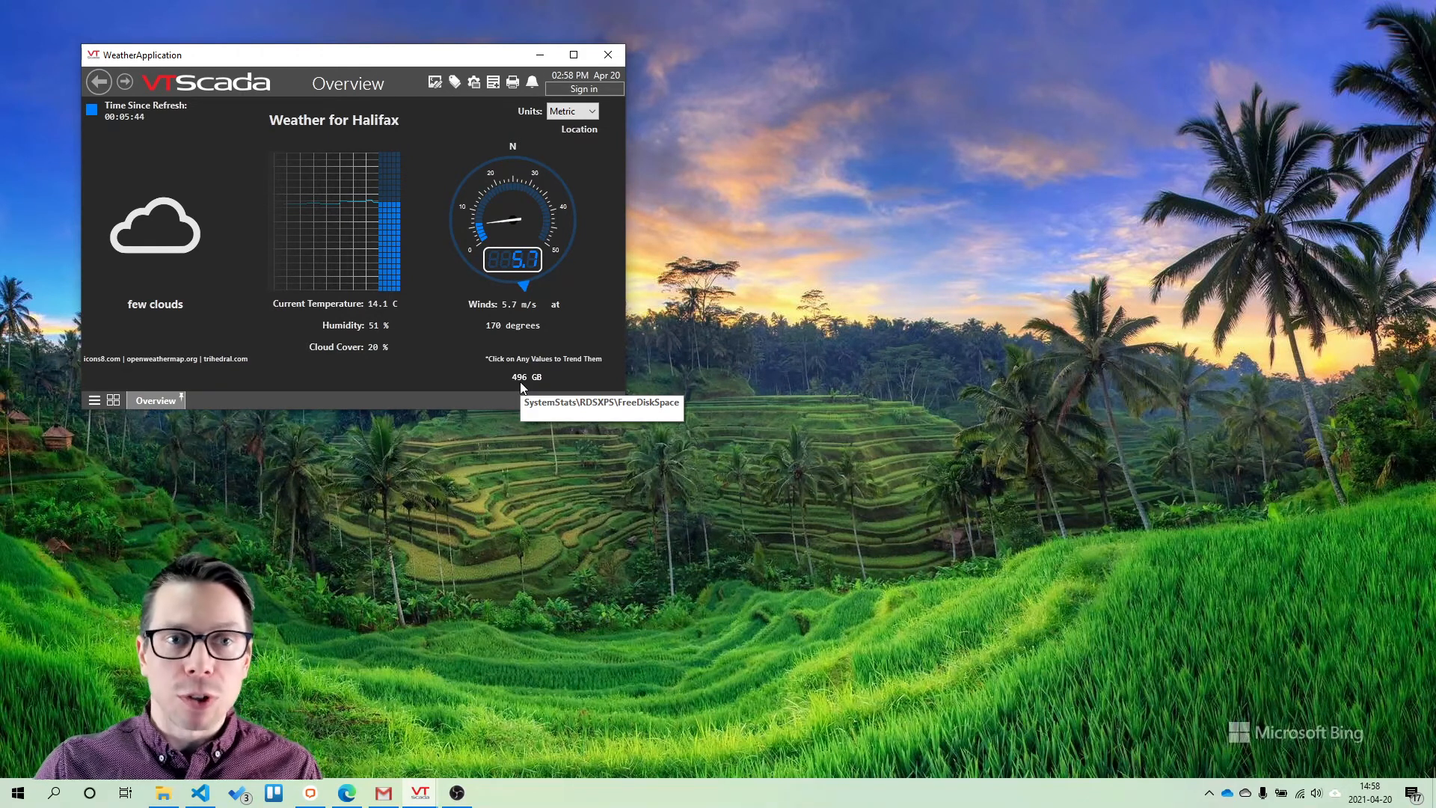
left_click(532, 81)
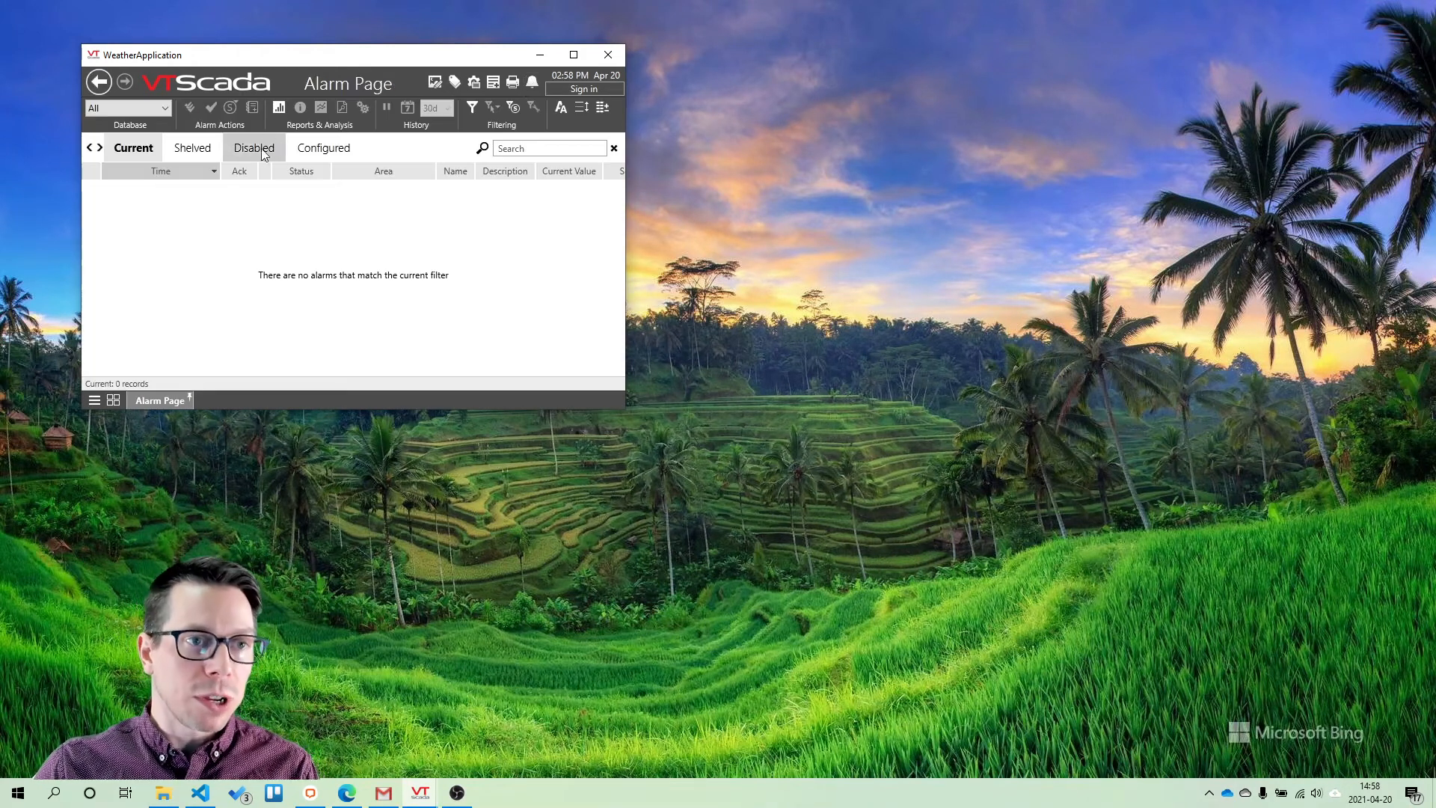
left_click(98, 82)
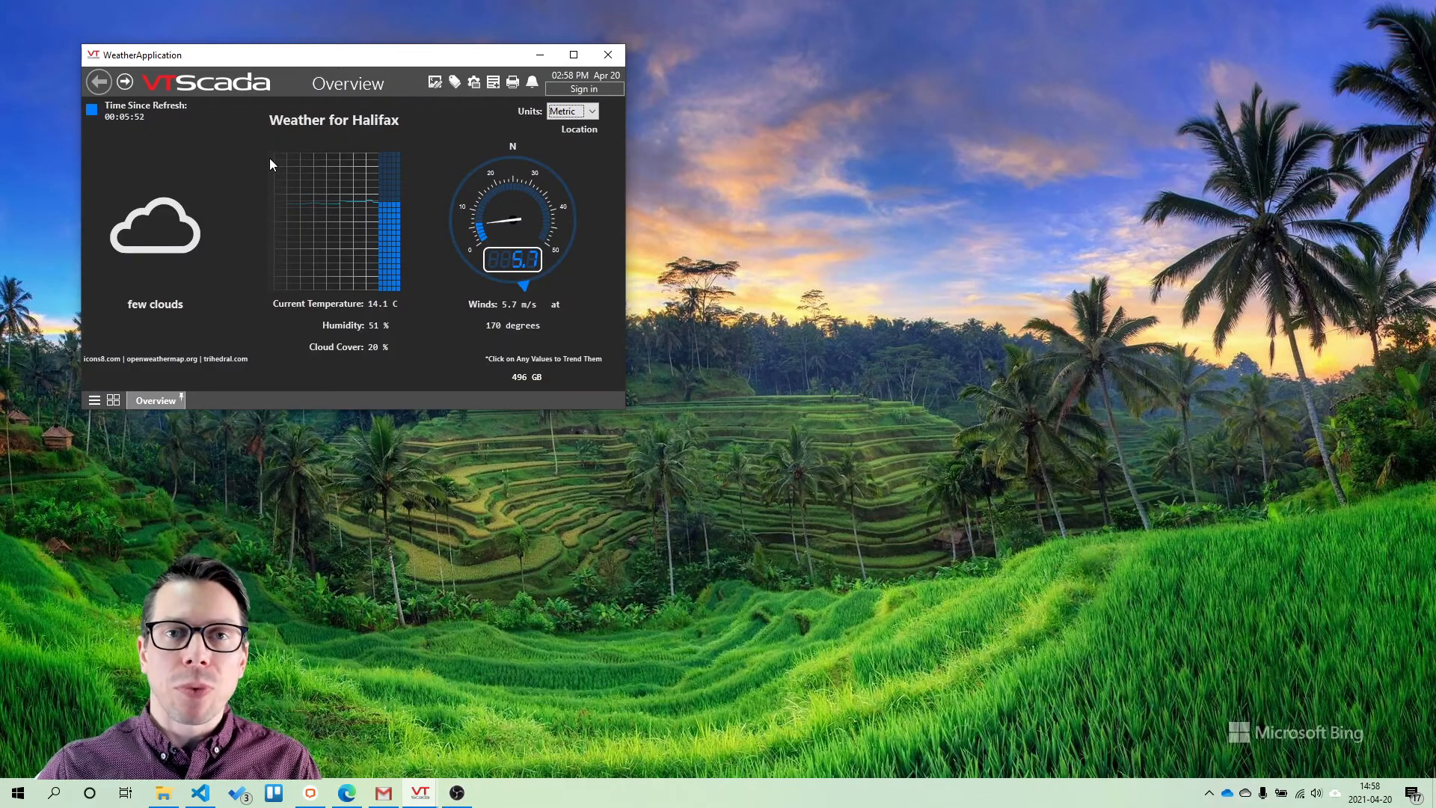